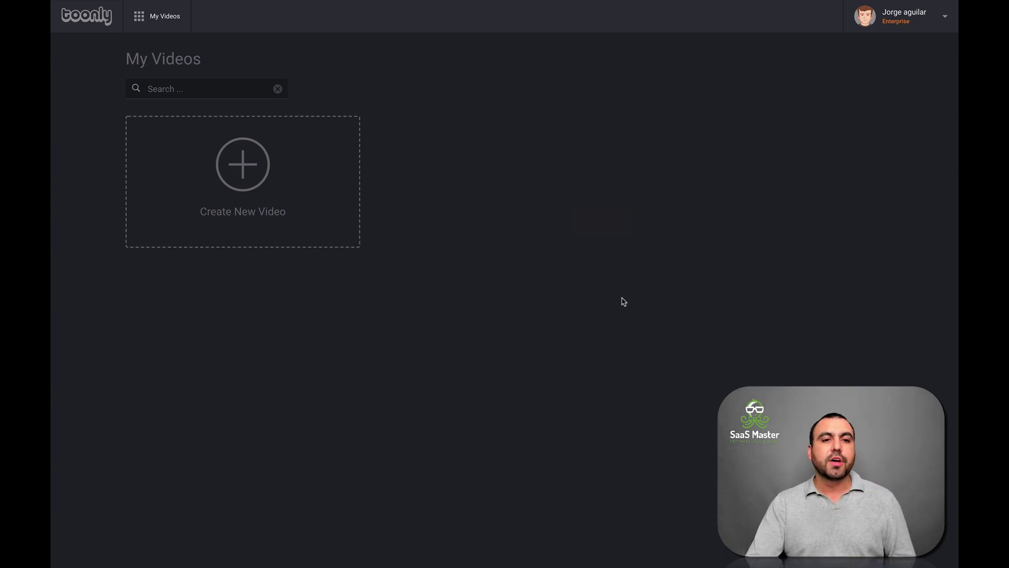
Create a new video project named 'test' and open it in the editor
click(260, 193)
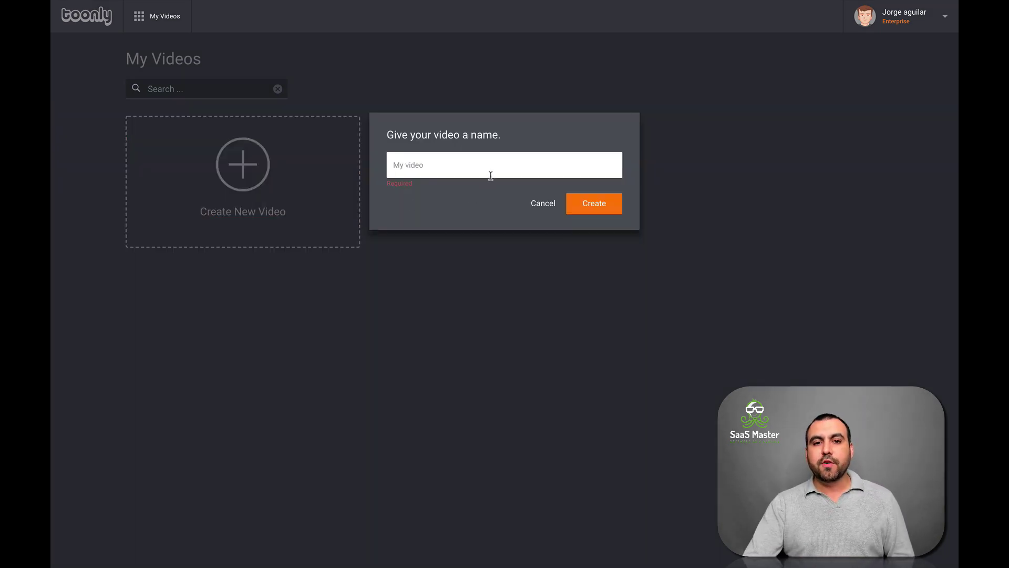
text(test)
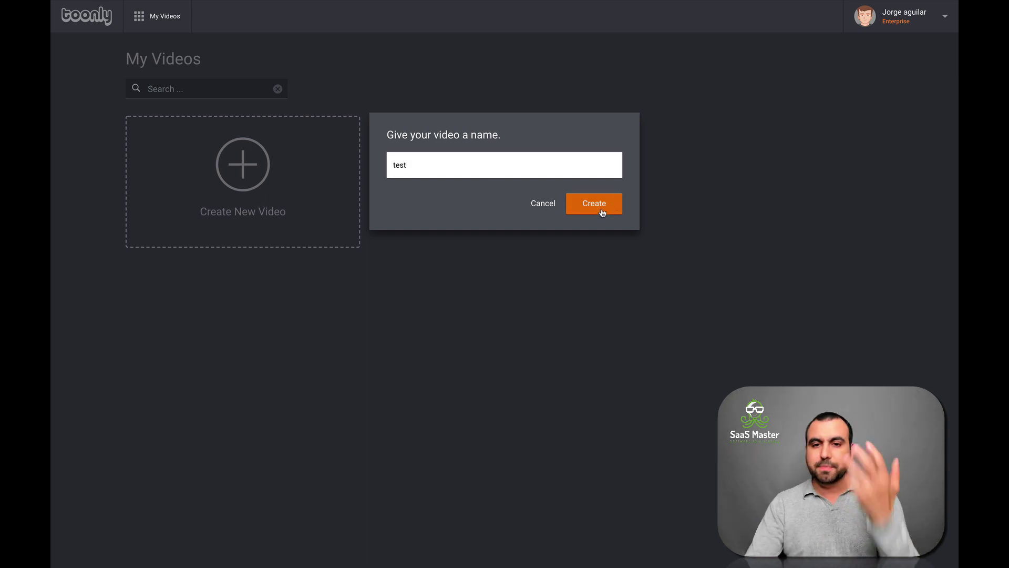
click(601, 210)
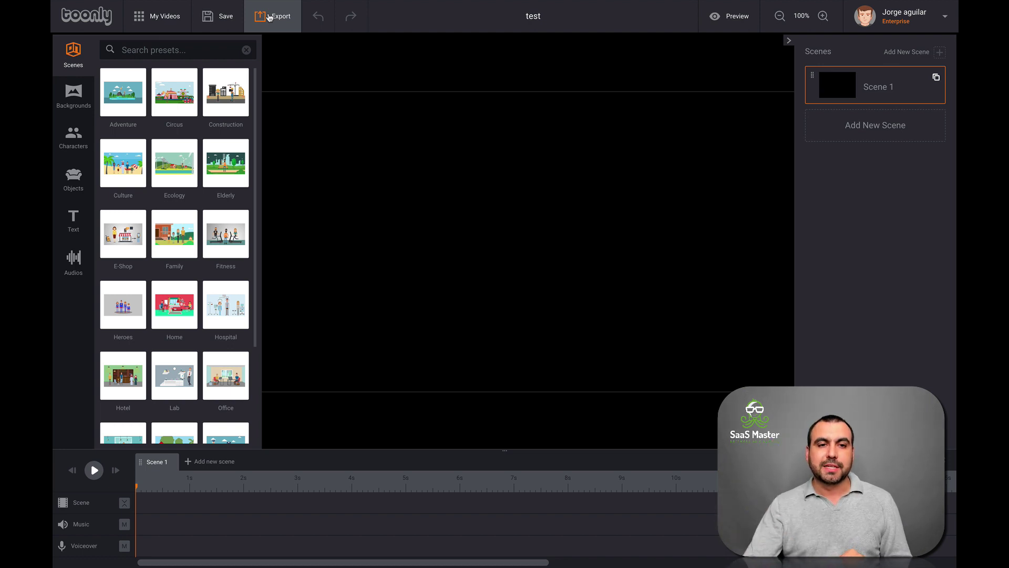
click(268, 17)
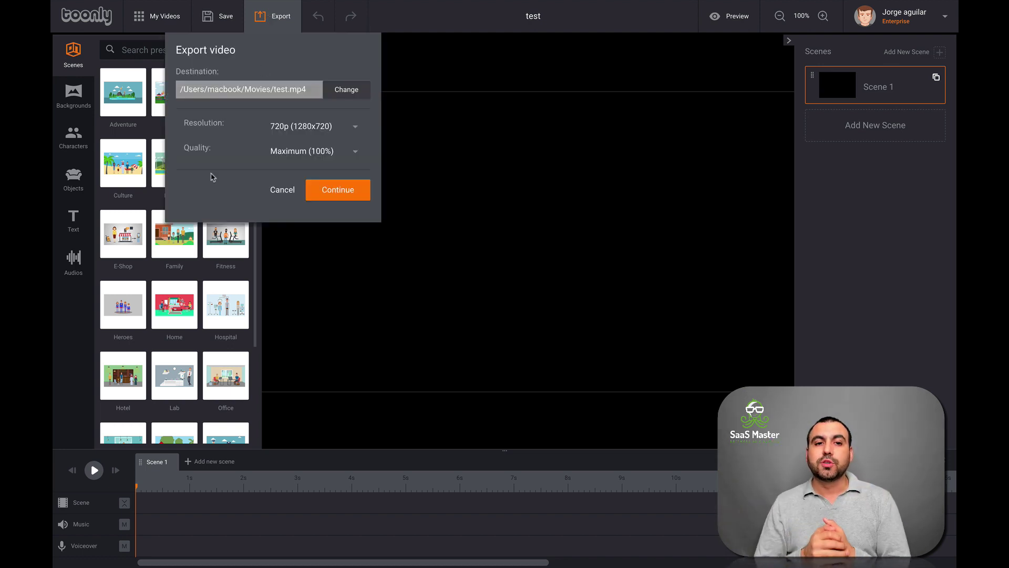
click(321, 126)
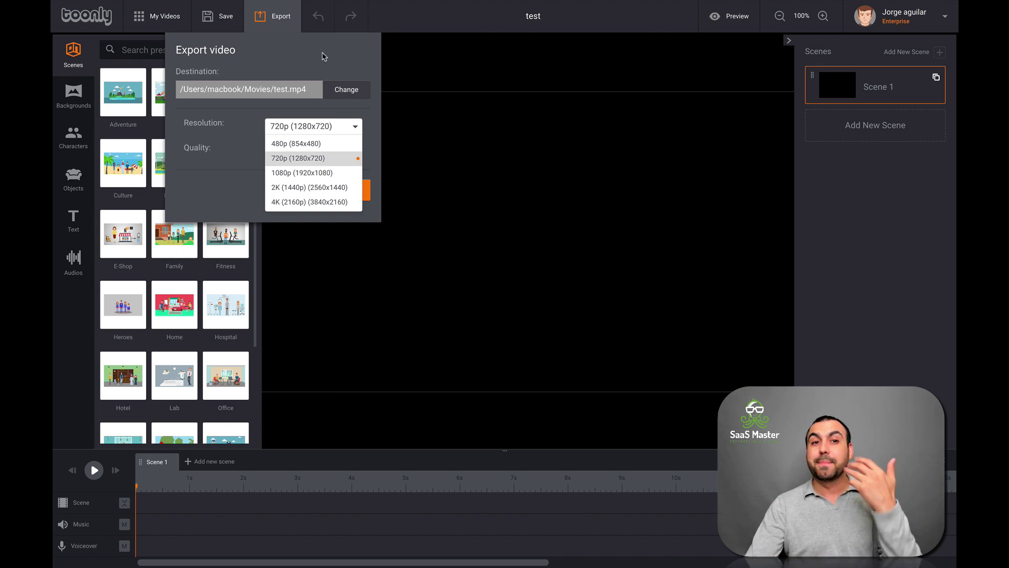
click(324, 55)
click(376, 6)
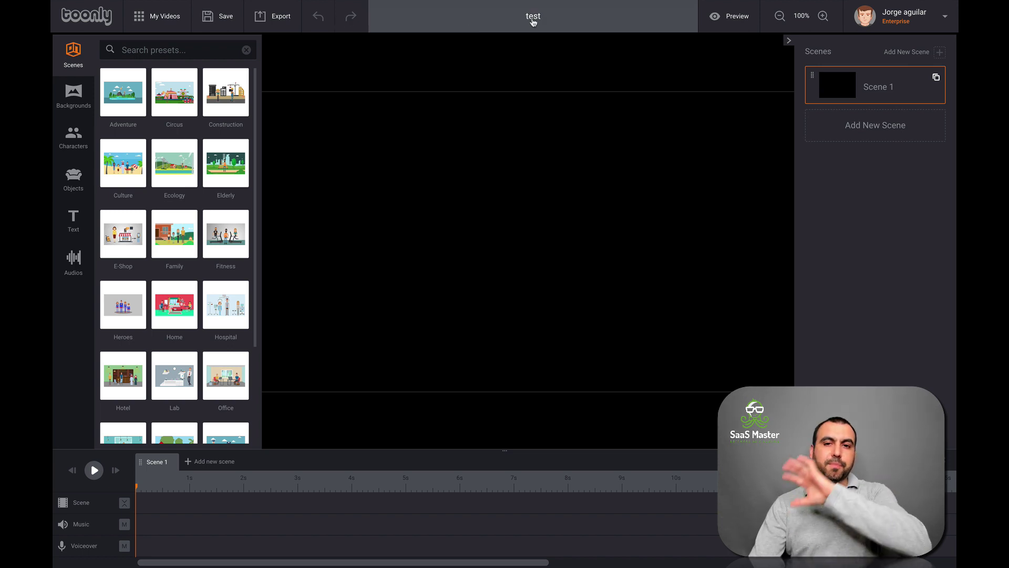
click(532, 20)
click(536, 66)
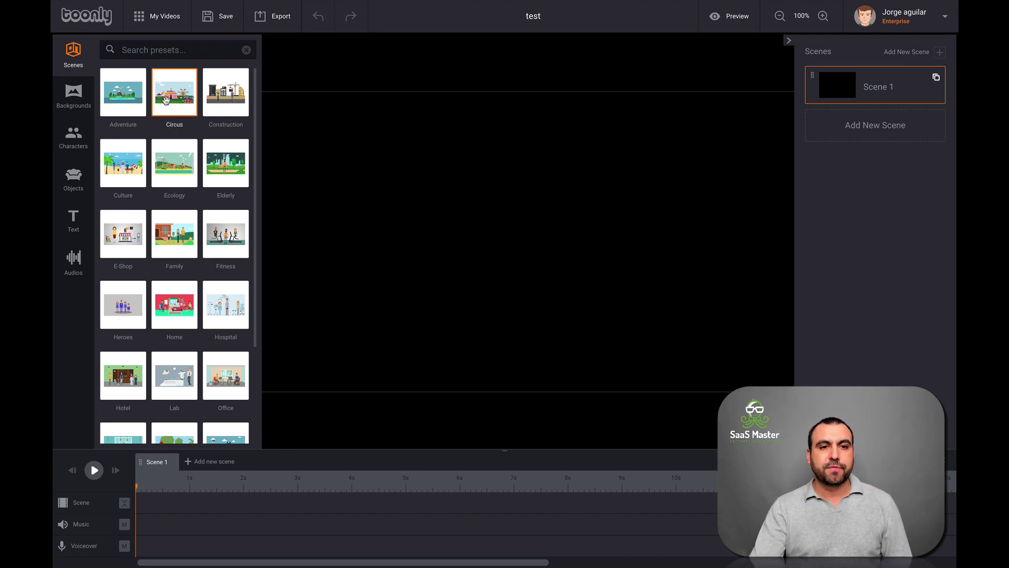
Drop the Circus preset onto Scene 1, preview the clown's animation, and rewind to the start
drag(166, 102, 503, 211)
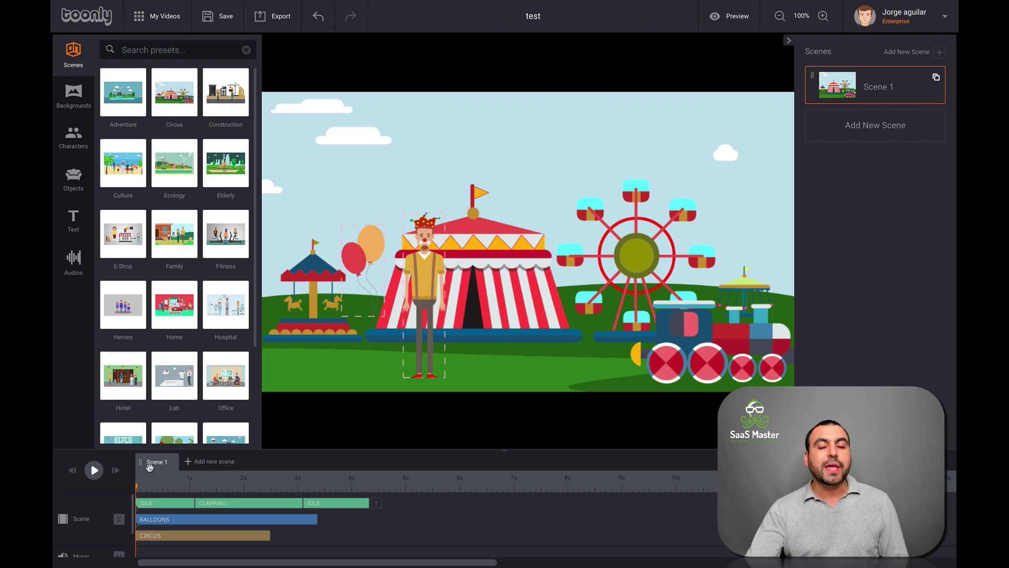
key(space)
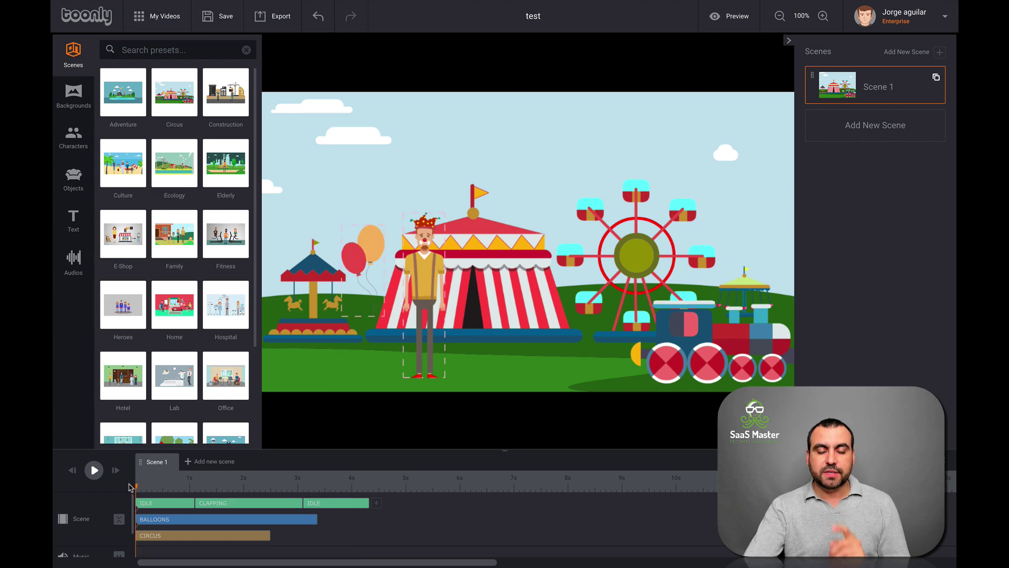
key(space)
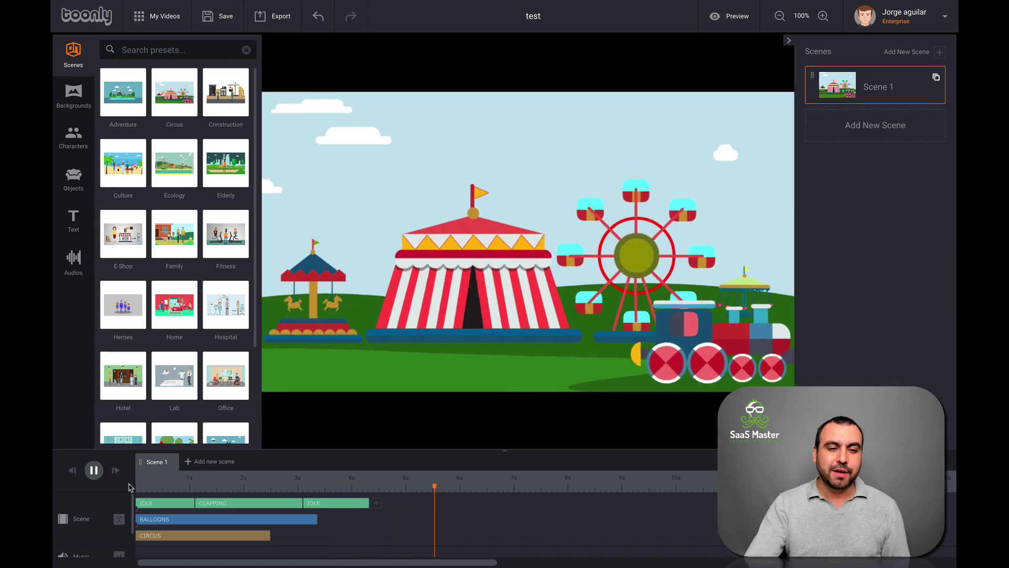
key(space)
click(158, 486)
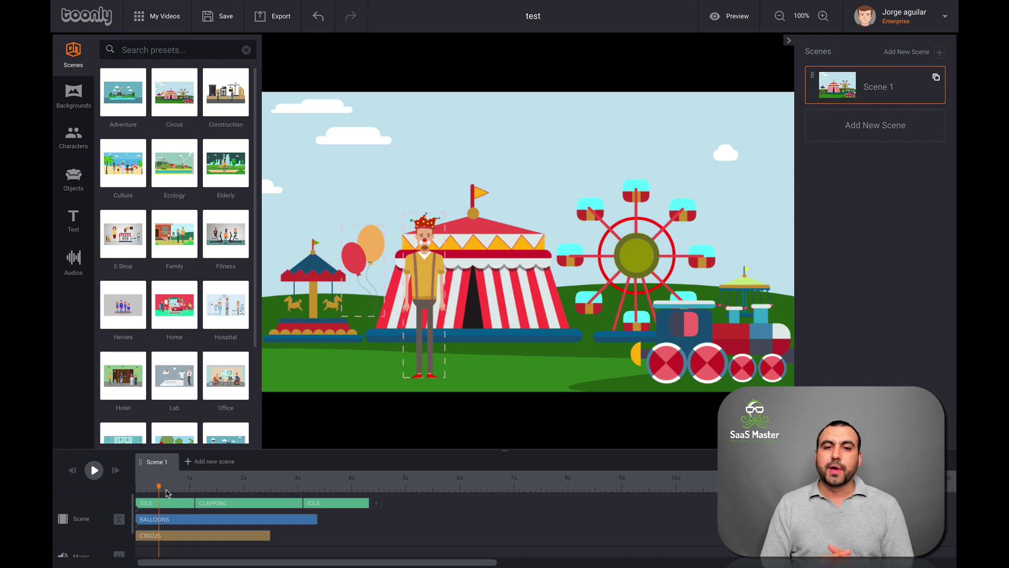
drag(158, 487, 130, 491)
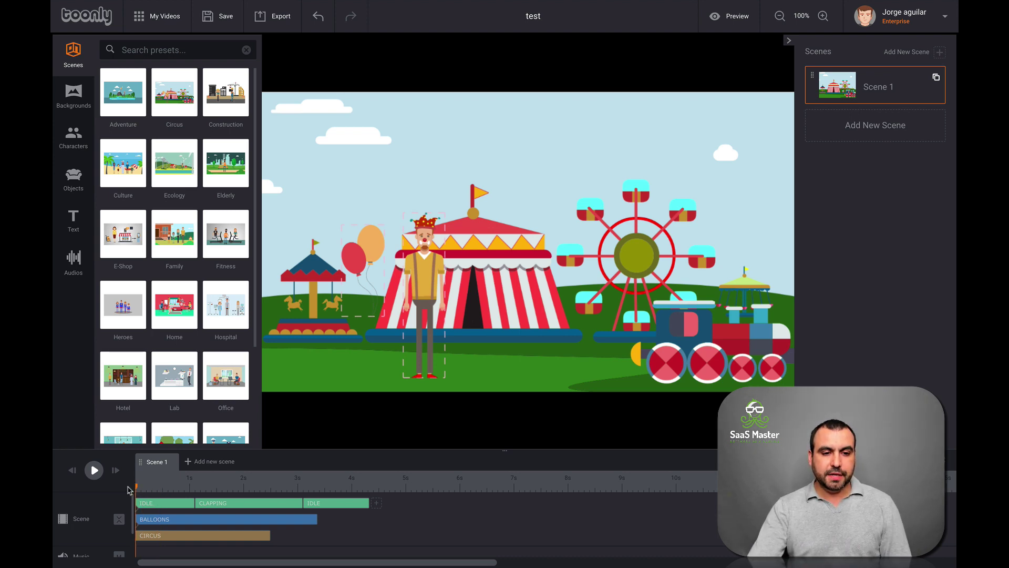
Lengthen the clown's CLAPPING animation and its final IDLE animation on the timeline
click(304, 504)
drag(303, 503, 482, 506)
click(369, 506)
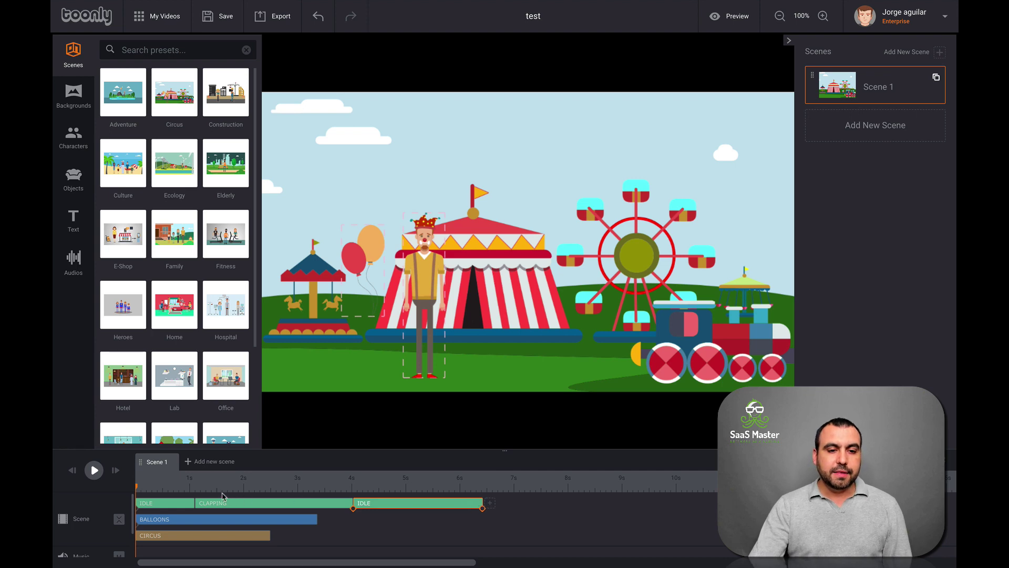
Extend the BALLOONS and CIRCUS background clips to the scene's end and preview
click(221, 522)
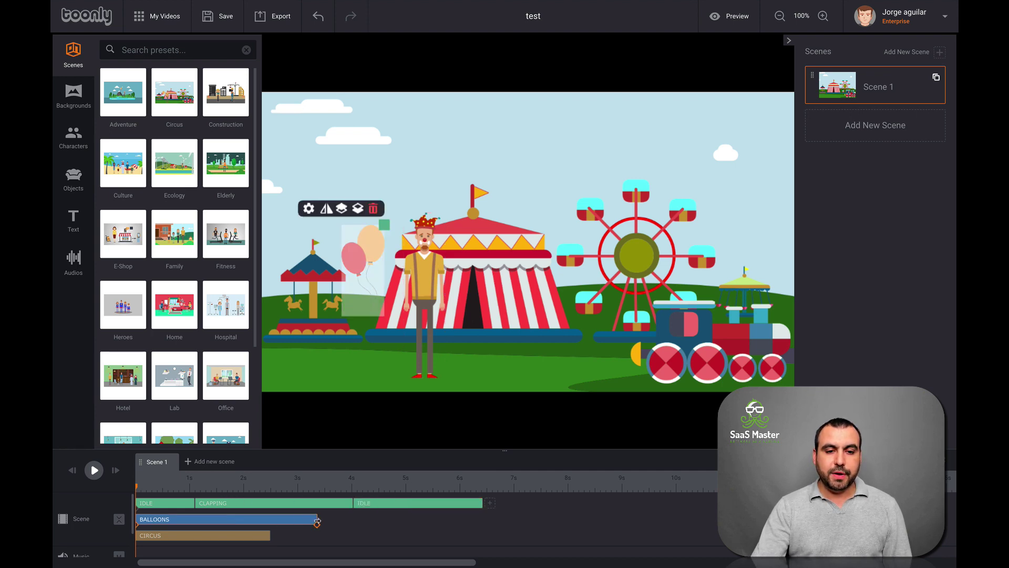
drag(317, 522, 482, 521)
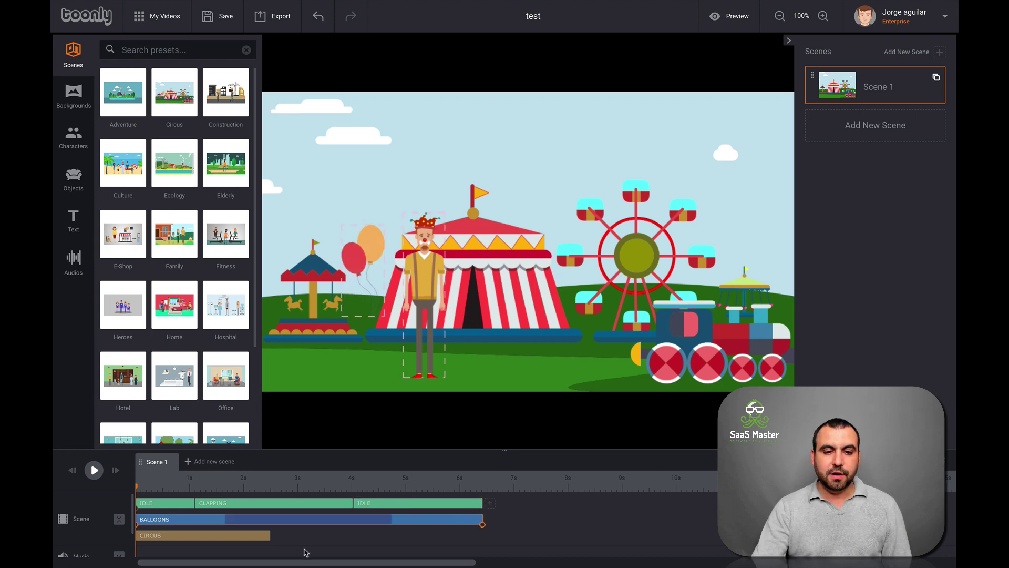
drag(269, 535, 484, 533)
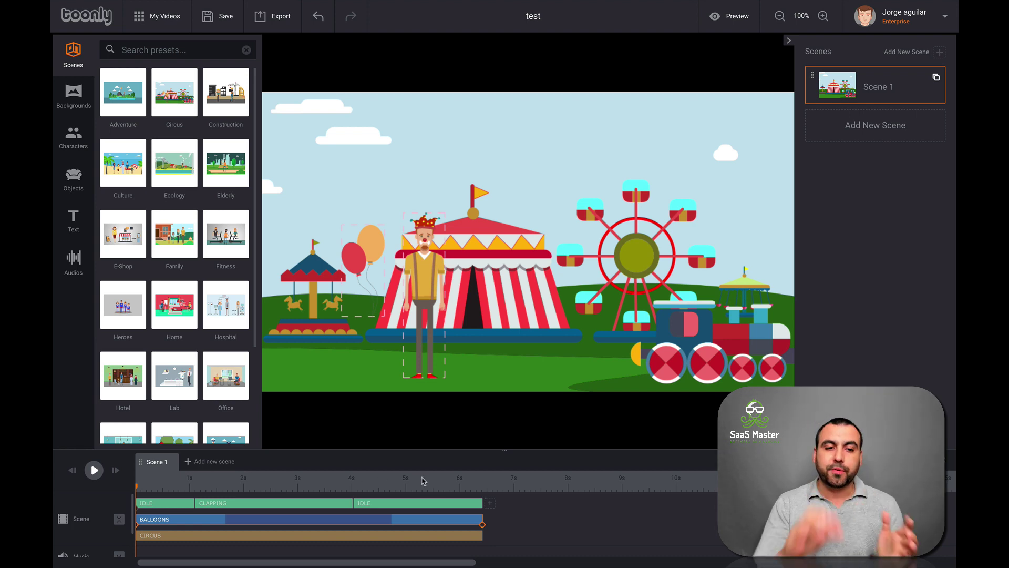
key(space)
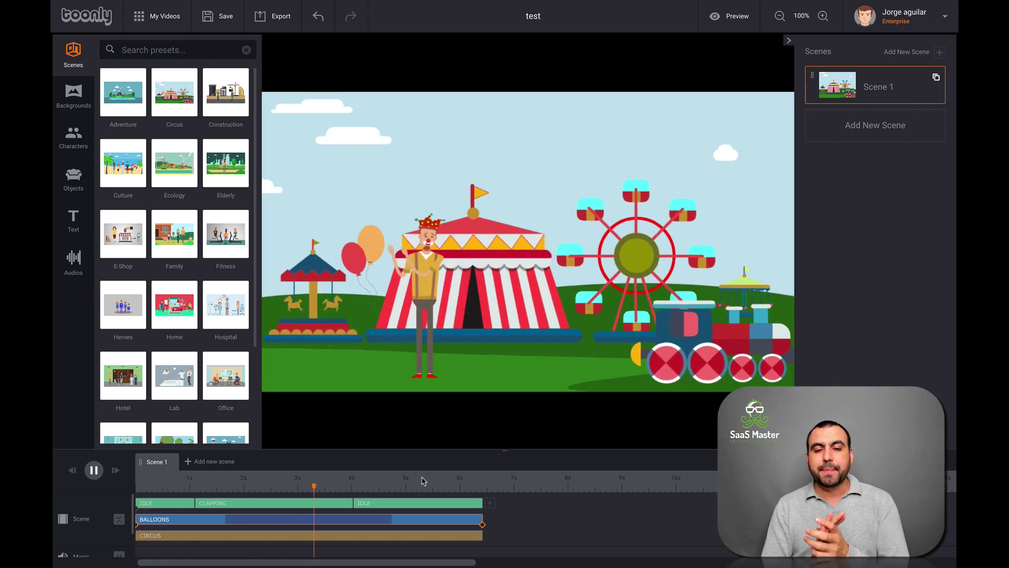
key(space)
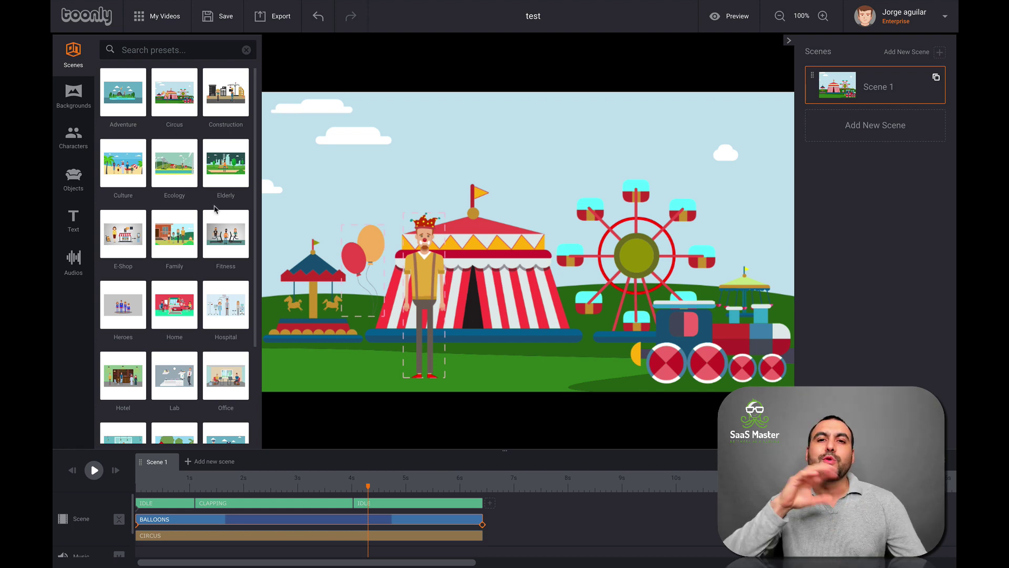
click(78, 101)
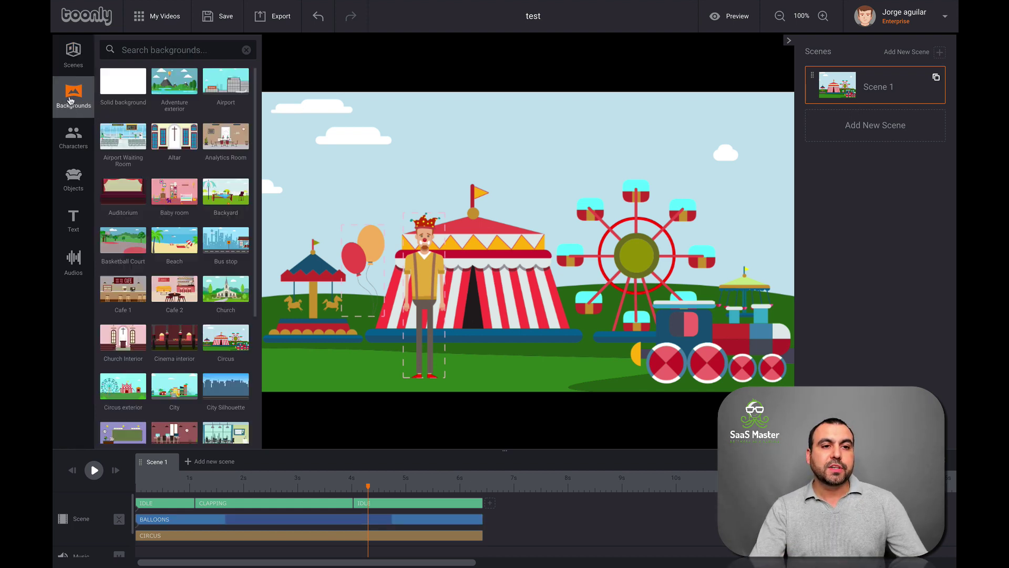
scroll(173, 313, down, 5)
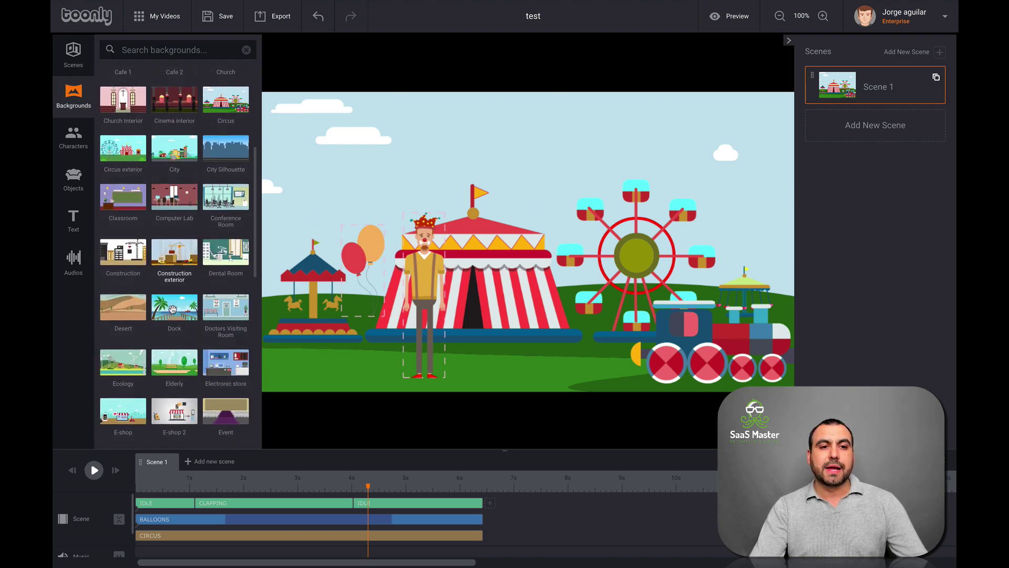
drag(130, 188, 457, 475)
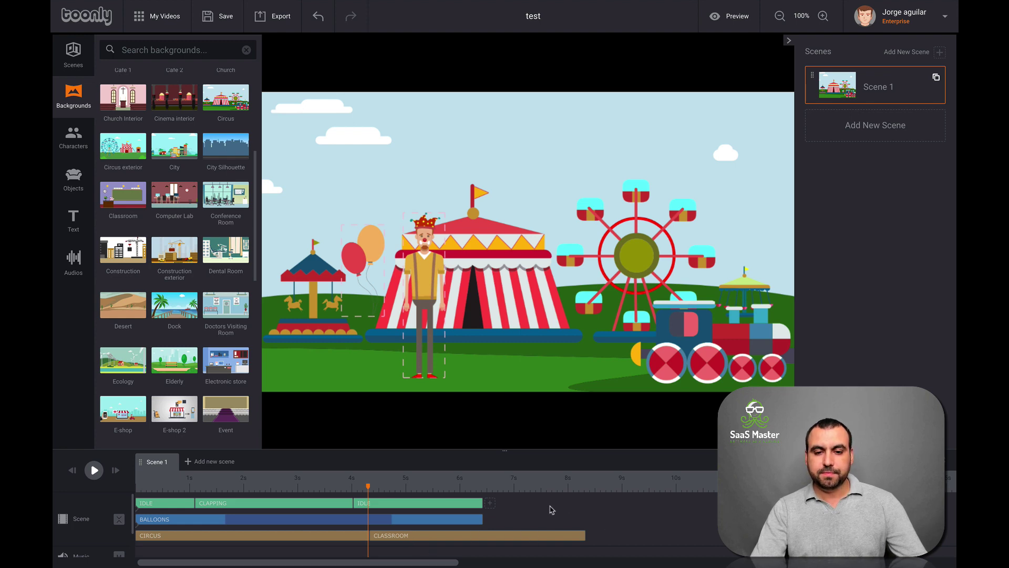
click(467, 489)
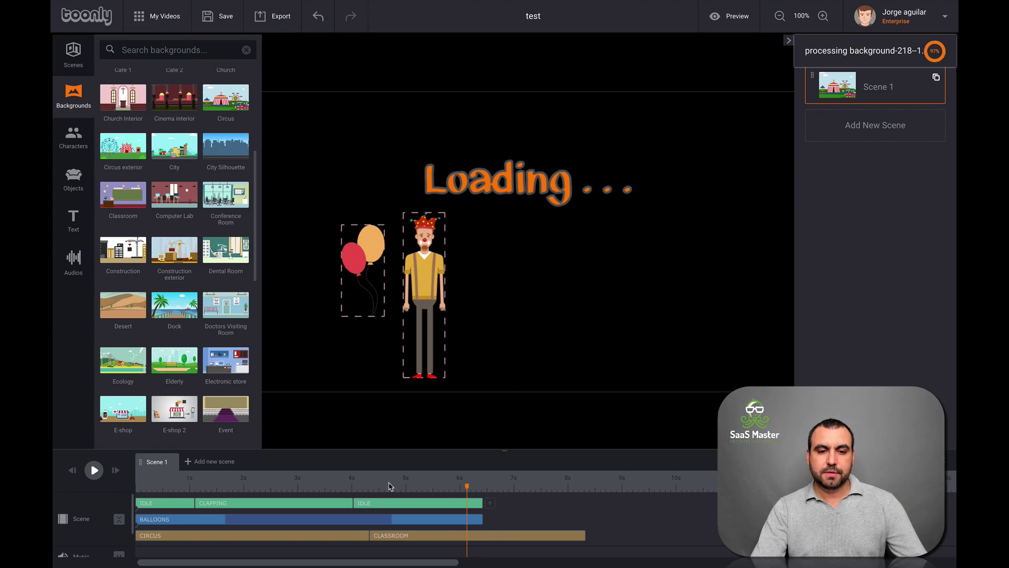
click(486, 486)
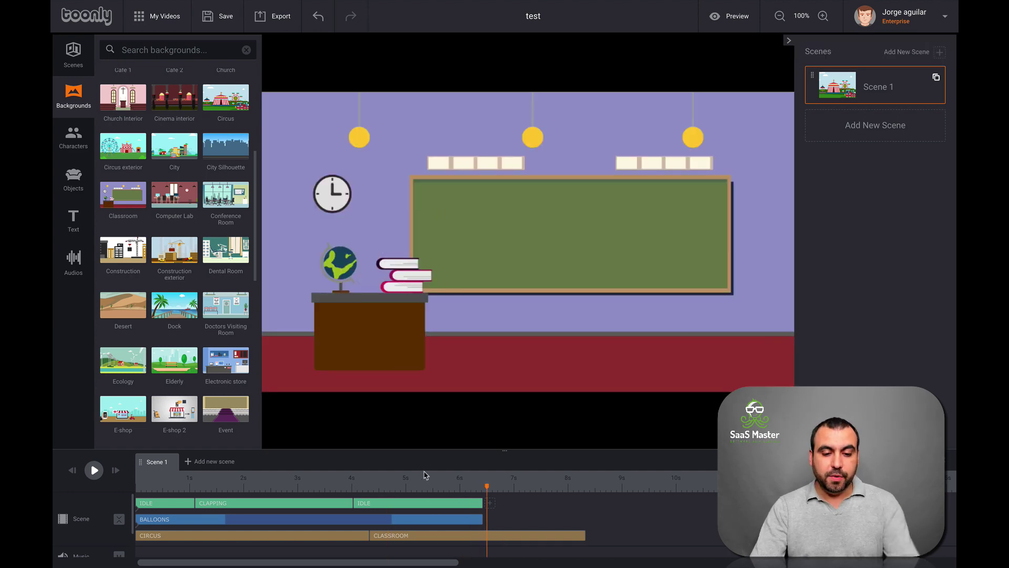
key(ctrl+z)
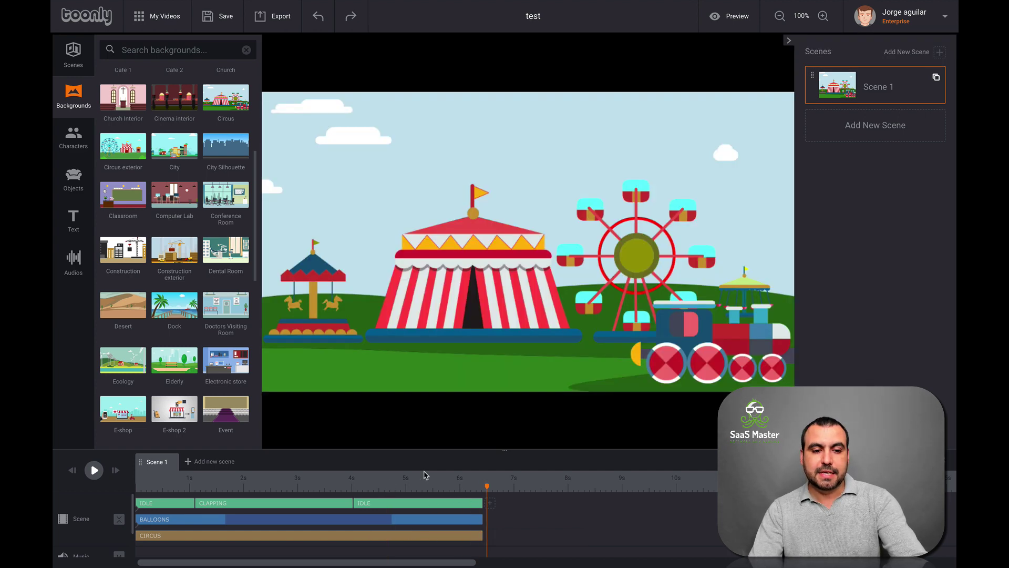
Add Scene 2 with the Construction exterior background, preview it, then show the Characters library
click(866, 135)
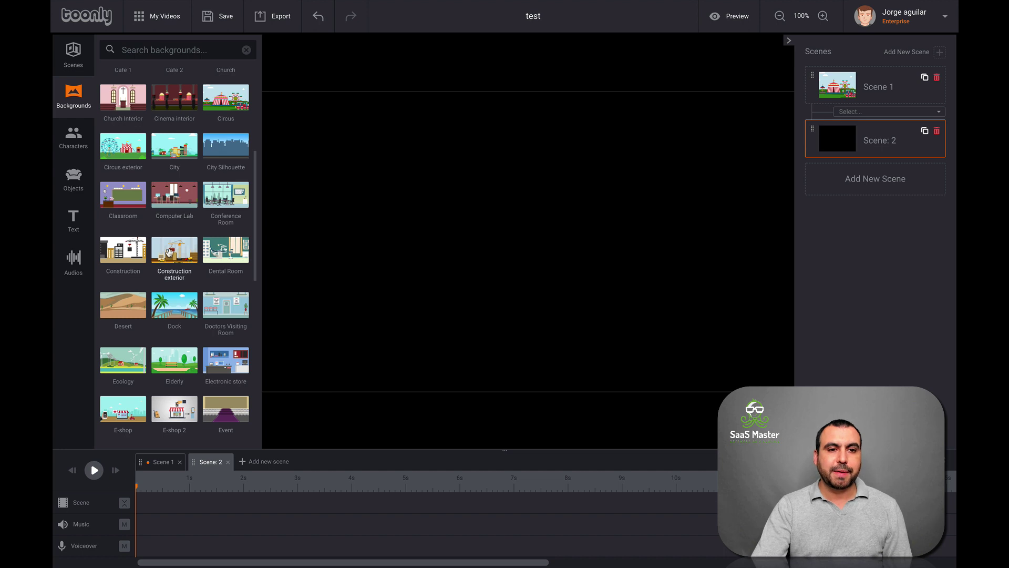
drag(169, 252, 360, 269)
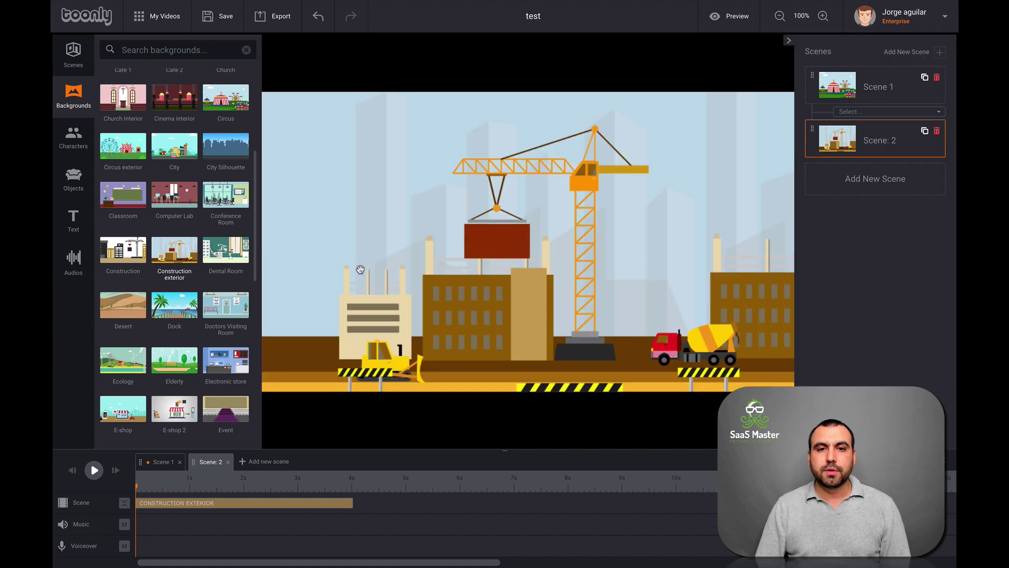
key(space)
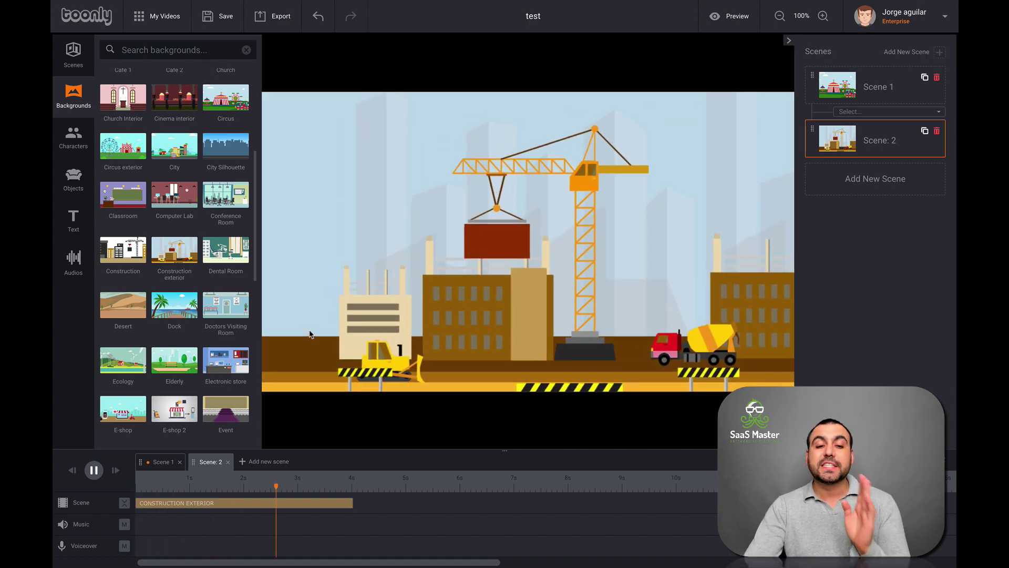
key(space)
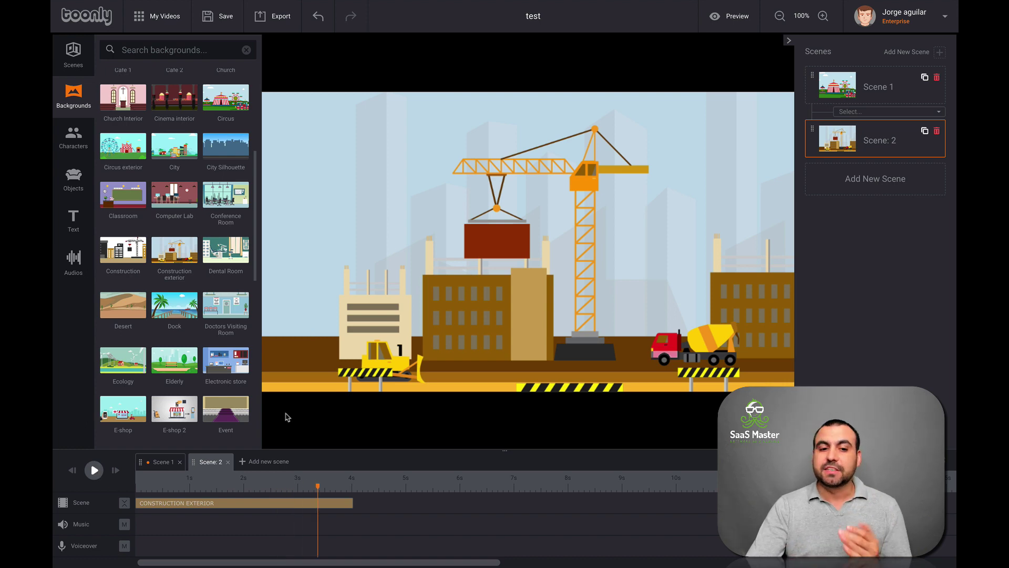
drag(266, 486, 183, 486)
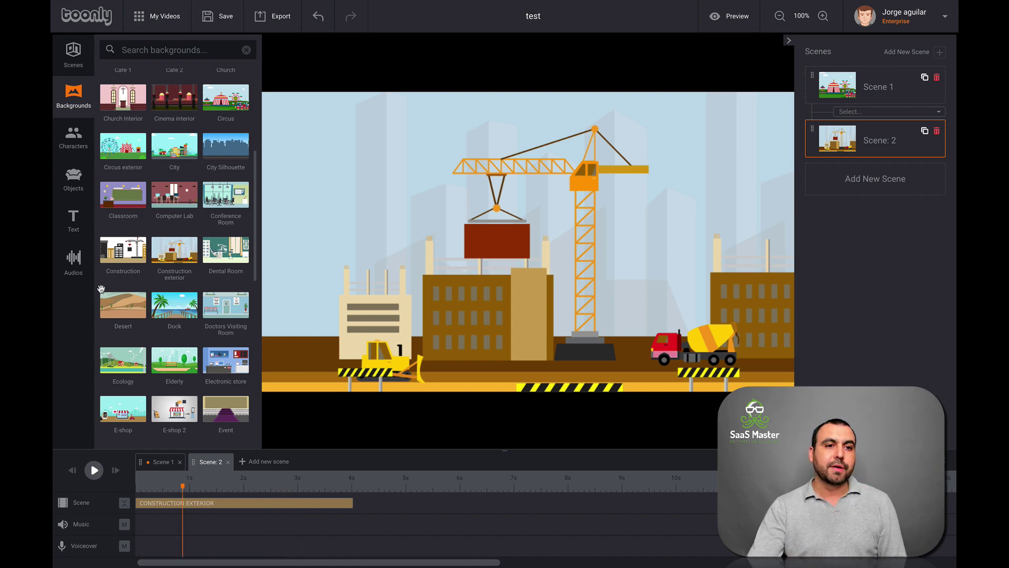
click(73, 138)
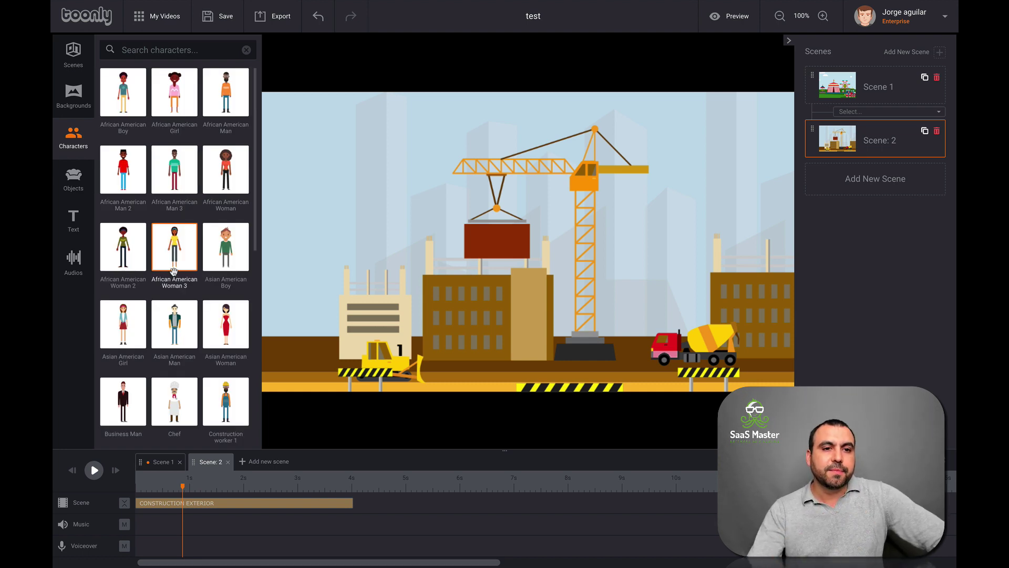
Place the Middle Eastern Man character in the construction scene
scroll(174, 271, down, 1)
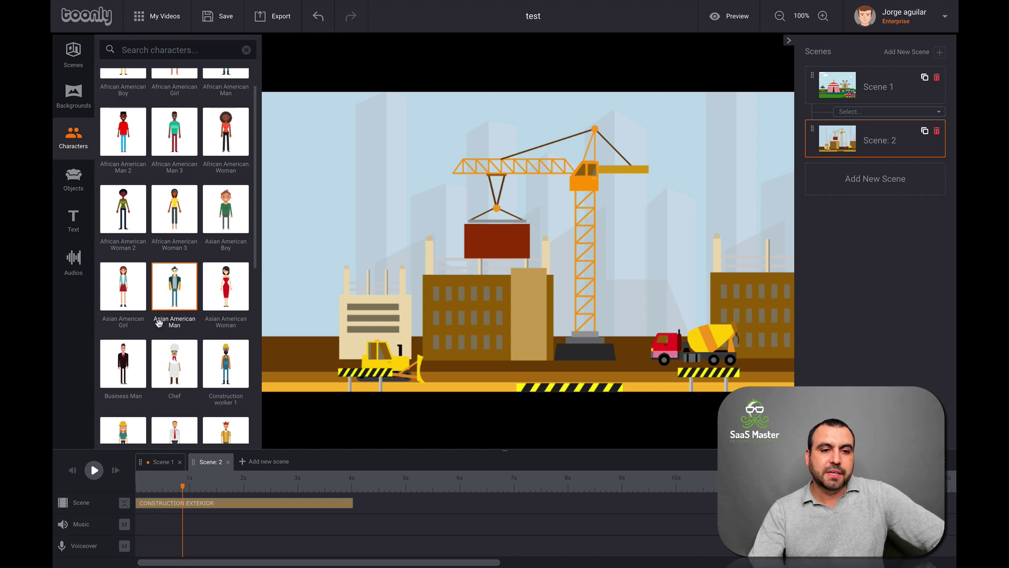
scroll(190, 326, down, 4)
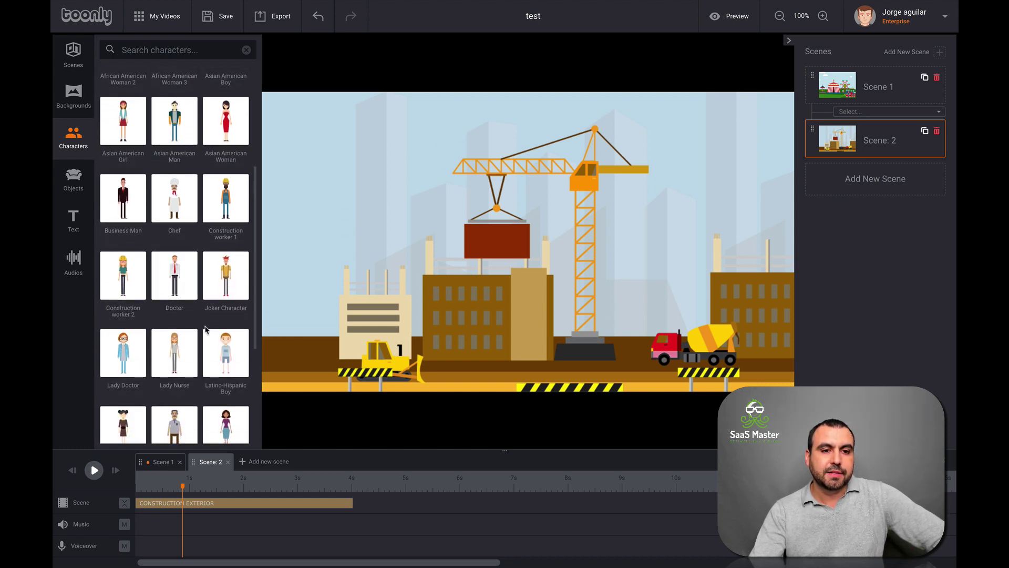
scroll(194, 333, down, 3)
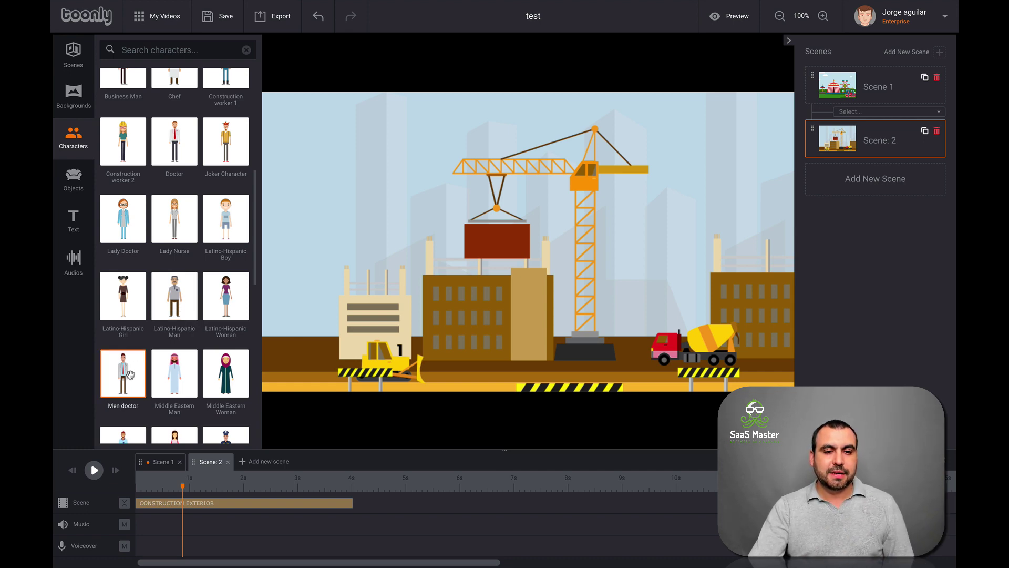
drag(164, 374, 660, 308)
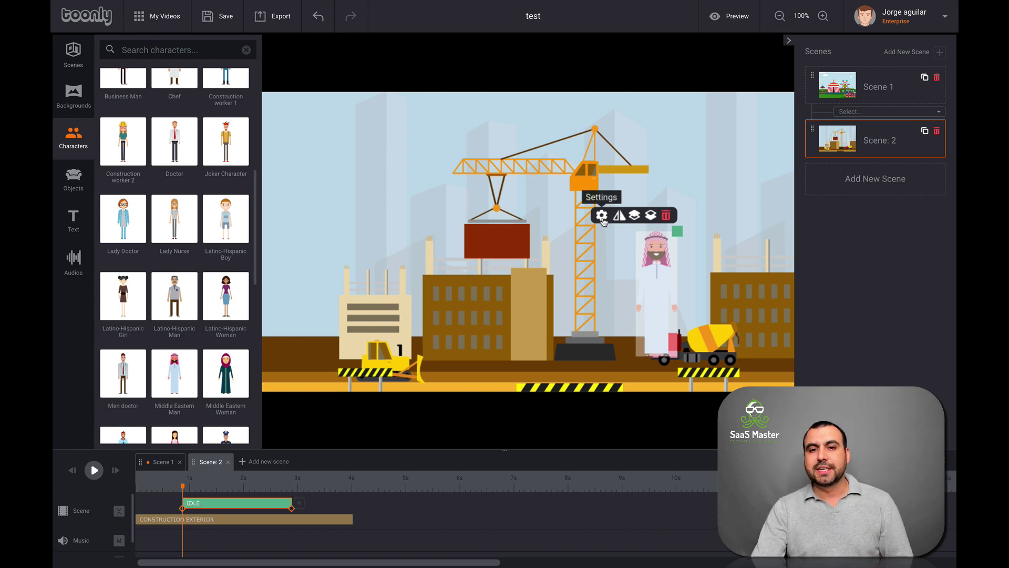
Set the Middle Eastern Man's animation type to Exercise
click(603, 216)
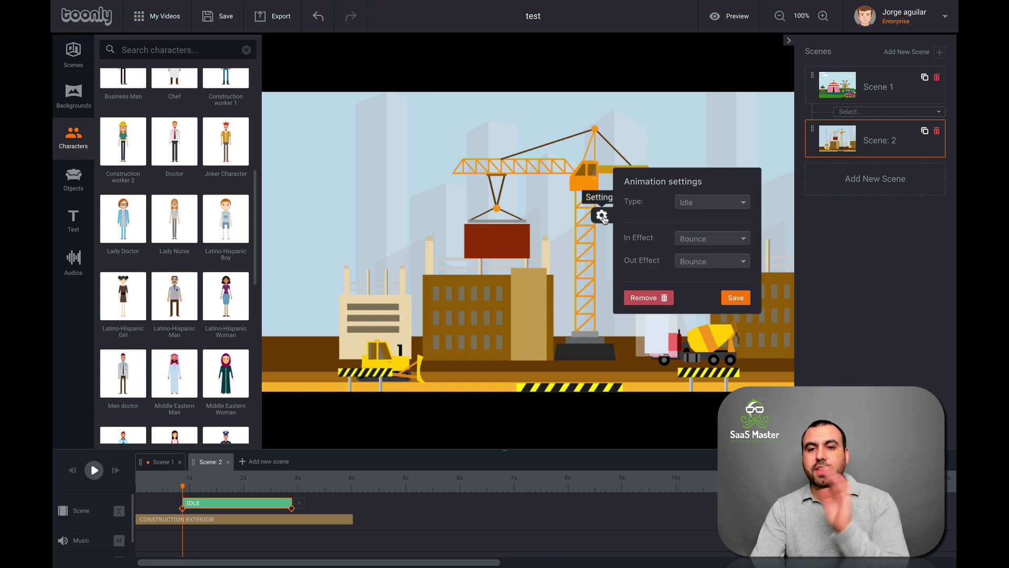
click(719, 205)
scroll(719, 221, up, 8)
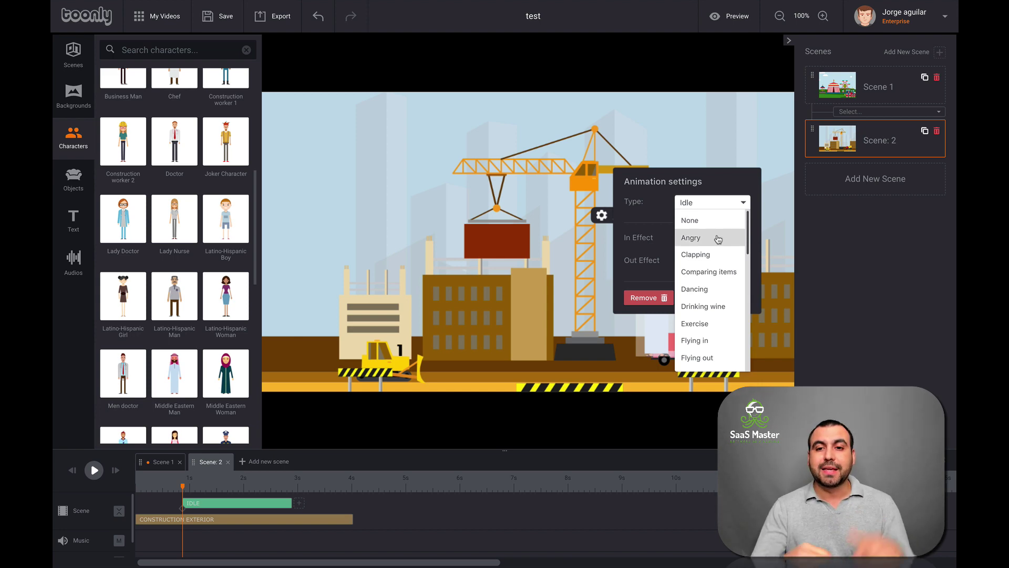
scroll(718, 239, down, 1)
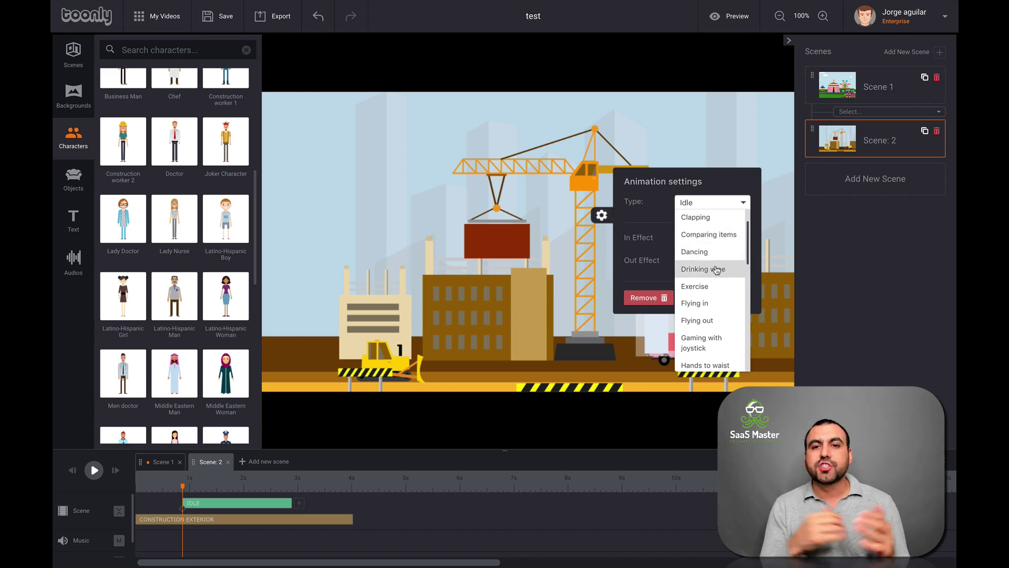
click(714, 285)
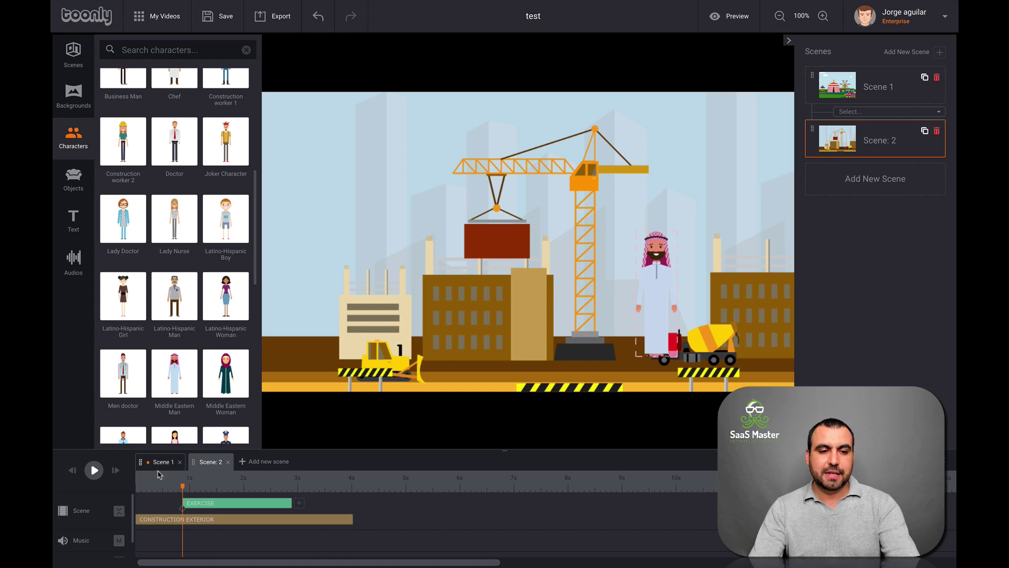
Extend the EXERCISE clip to about 8.7 seconds and preview from about 1 second
key(space)
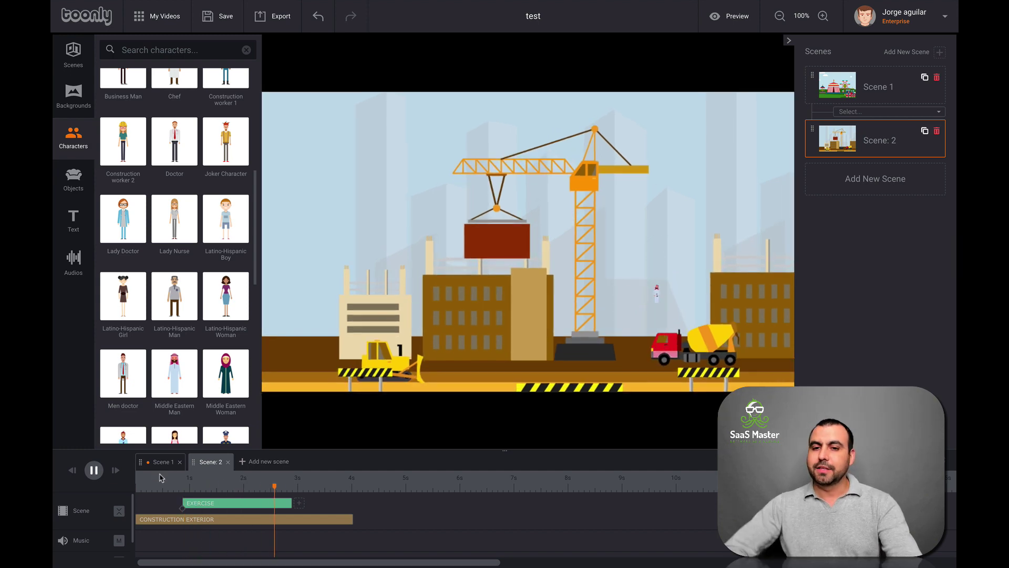
key(space)
drag(290, 506, 603, 499)
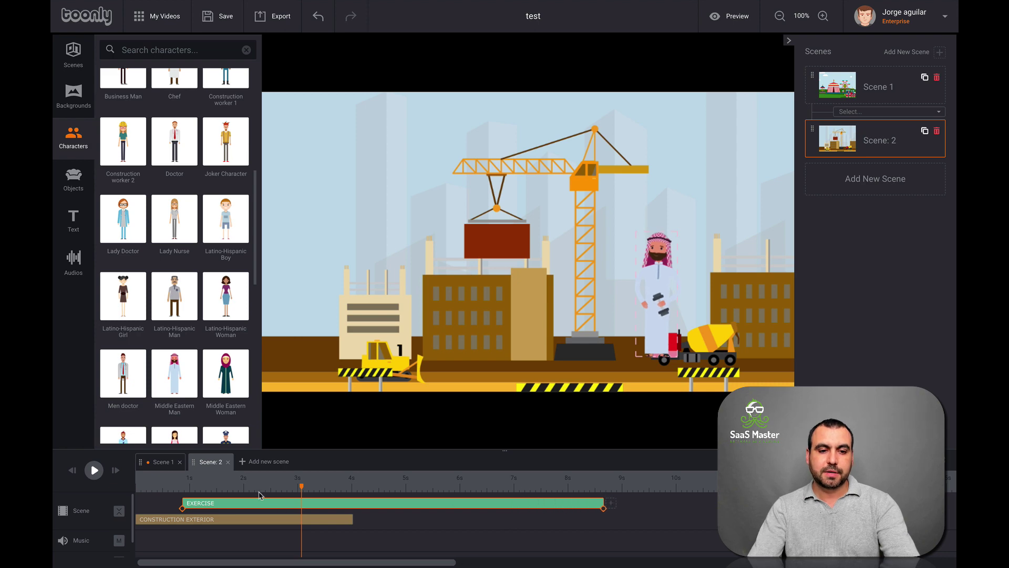
click(192, 487)
key(space)
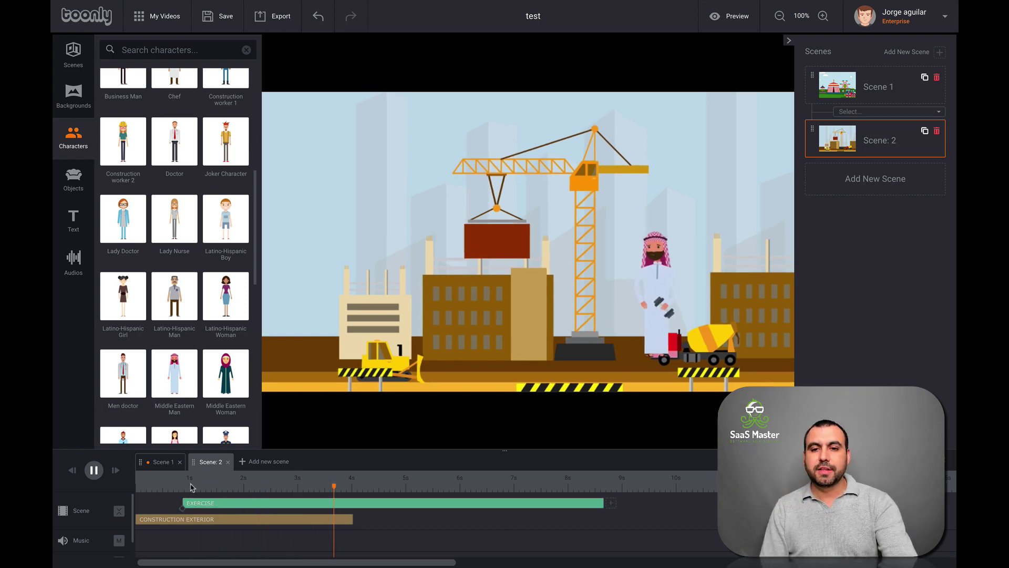
key(space)
click(192, 487)
key(space)
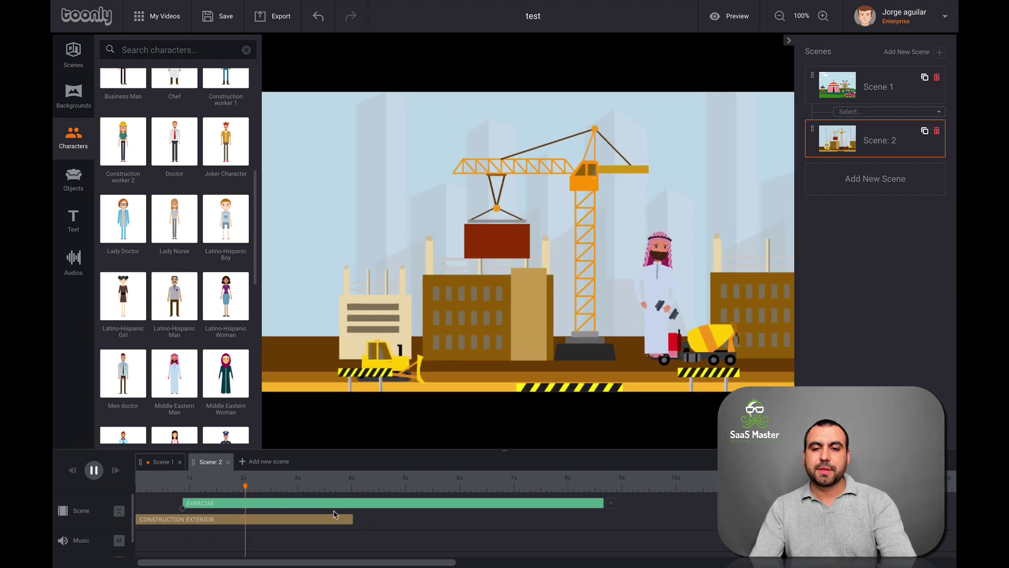
key(space)
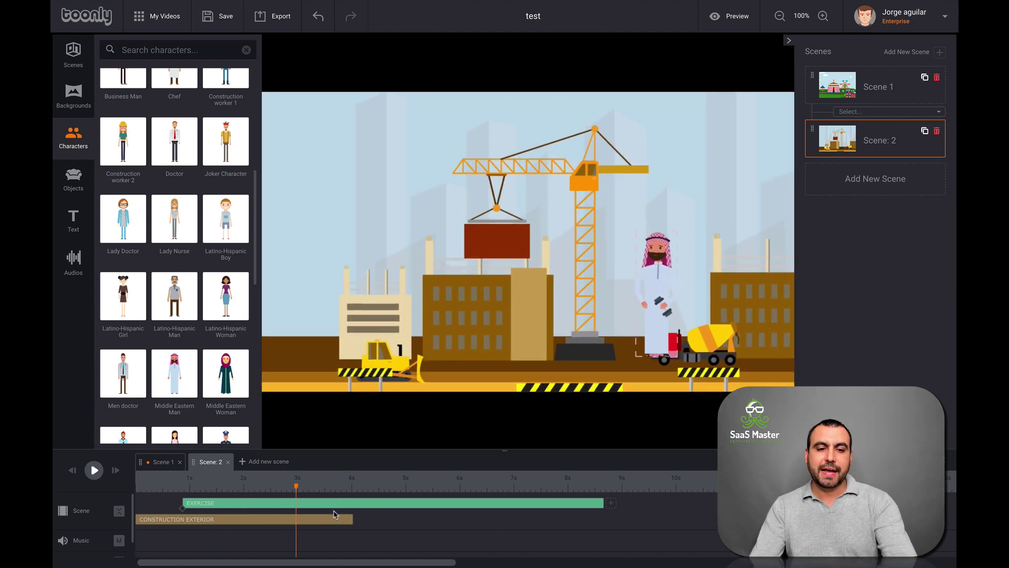
Enlarge the Middle Eastern Man and flip him horizontally
click(656, 304)
drag(678, 232, 735, 177)
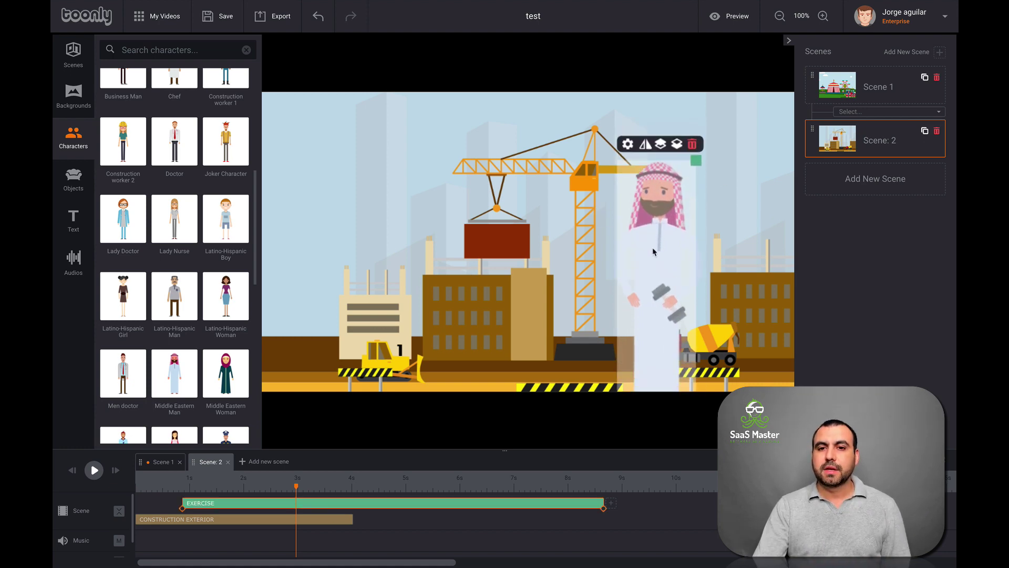
click(646, 156)
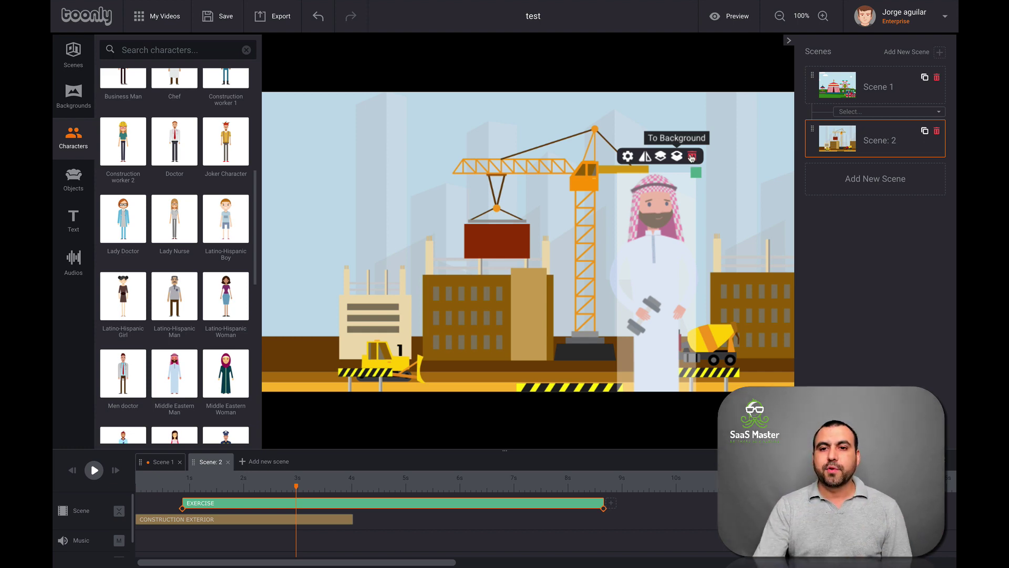
Delete the Middle Eastern Man from the construction scene
click(692, 157)
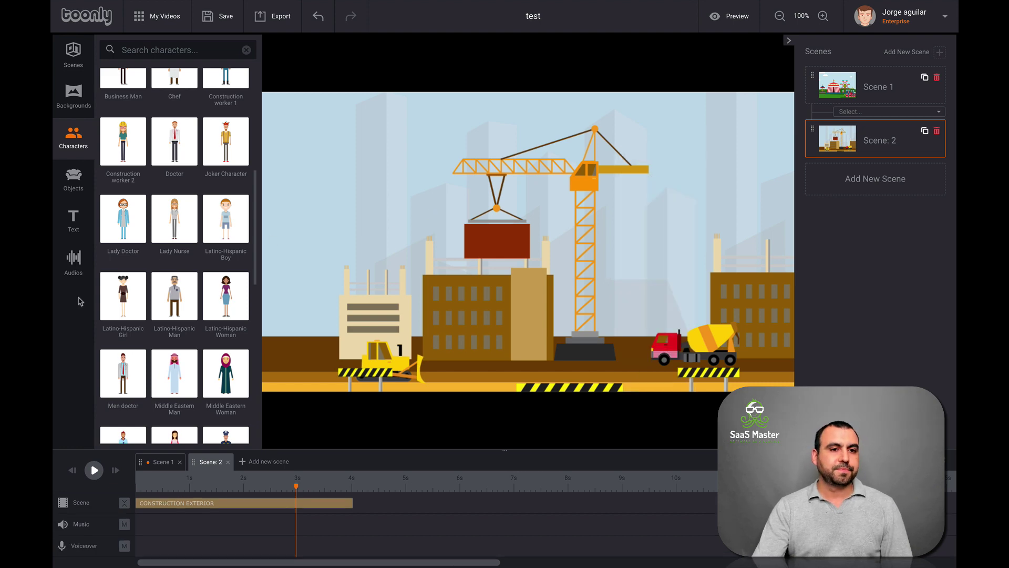
scroll(165, 356, down, 15)
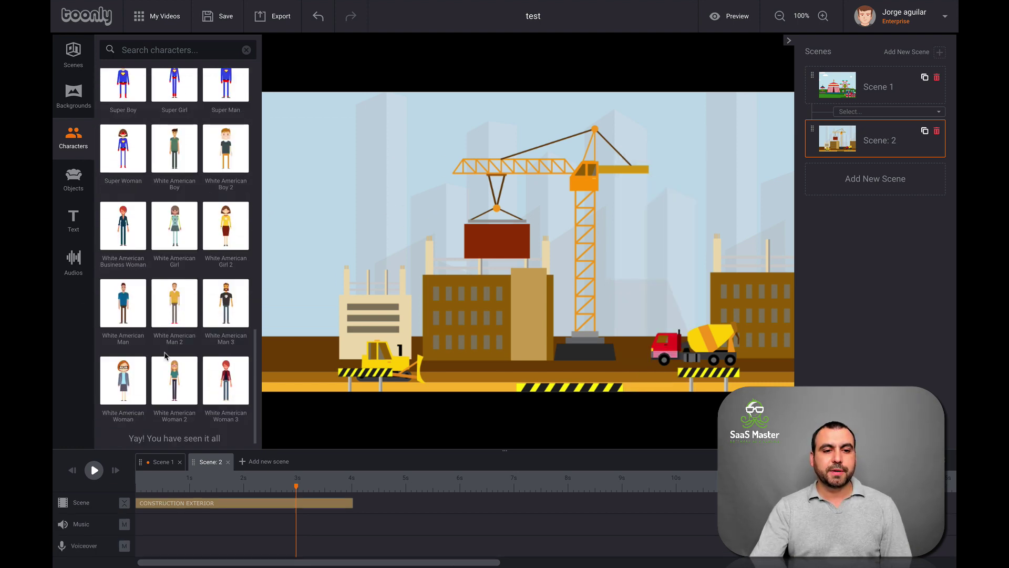
scroll(164, 342, up, 18)
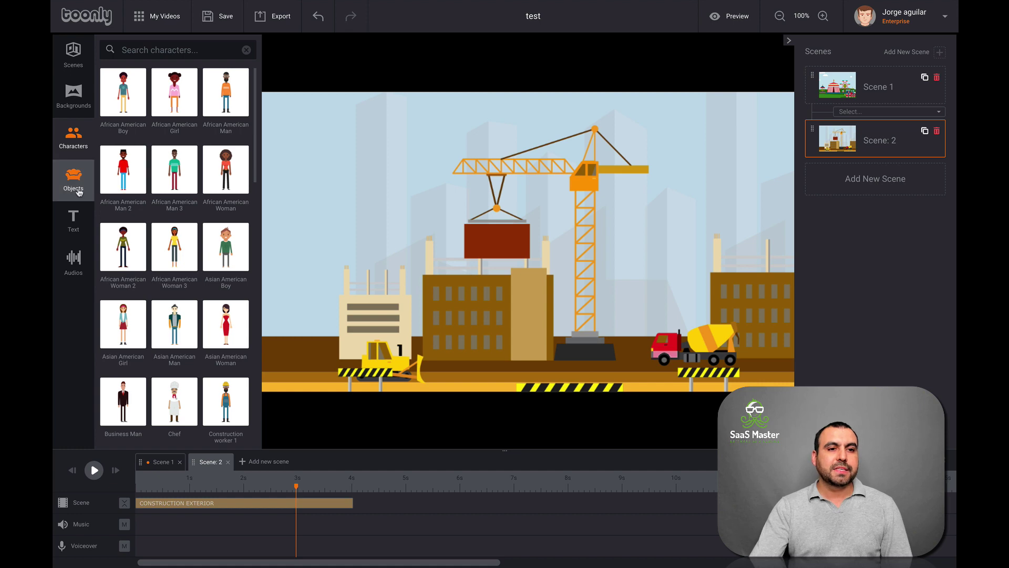
Browse the Objects library and return to the top where 24x7 appears
click(77, 190)
scroll(210, 268, down, 3)
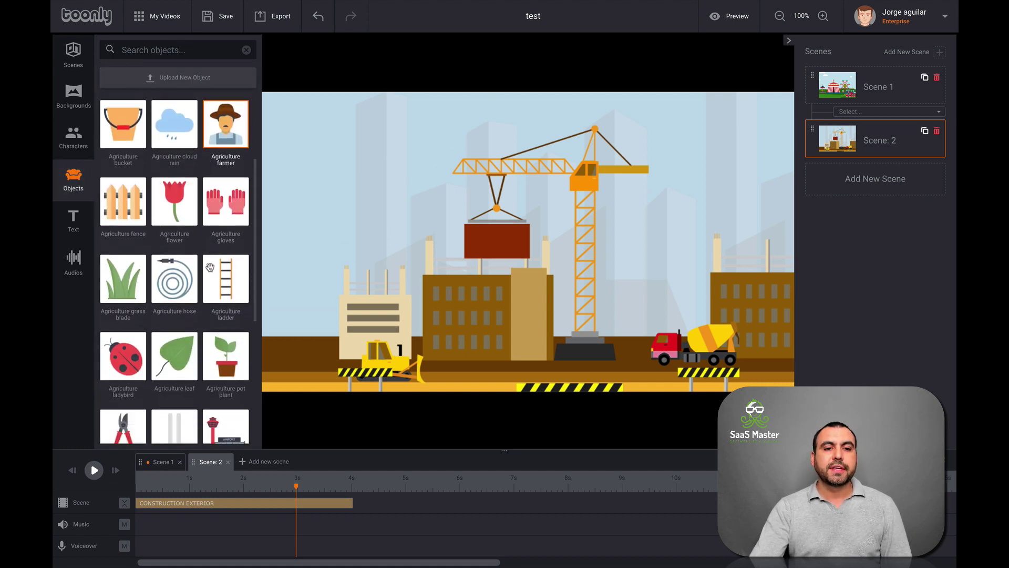
scroll(210, 268, down, 12)
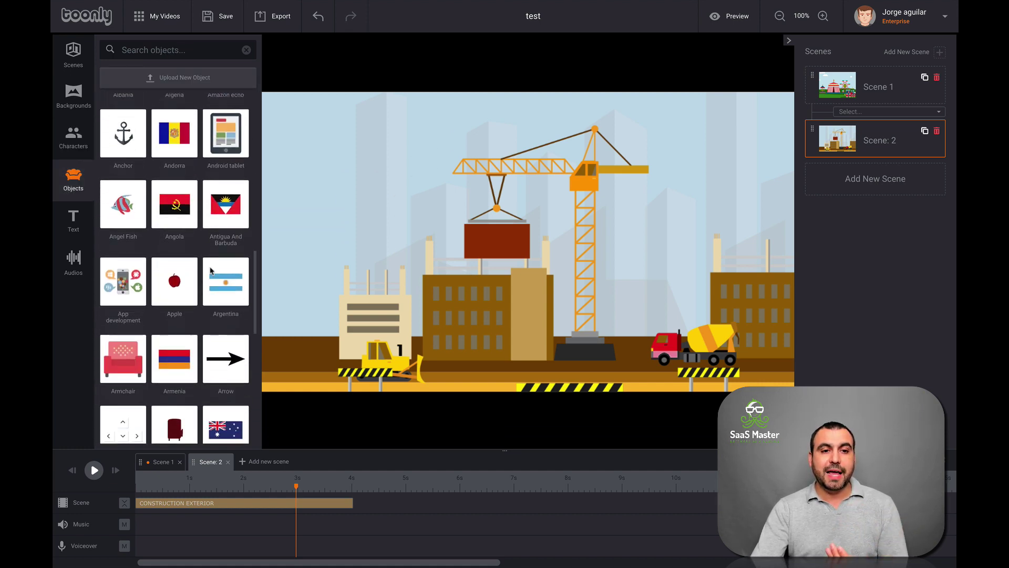
scroll(210, 271, down, 1)
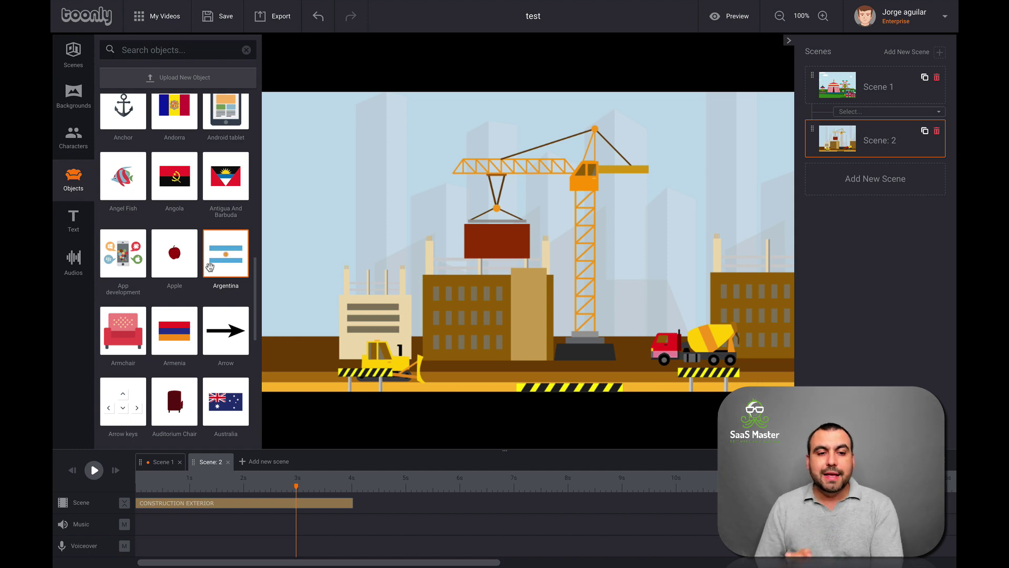
scroll(210, 268, up, 15)
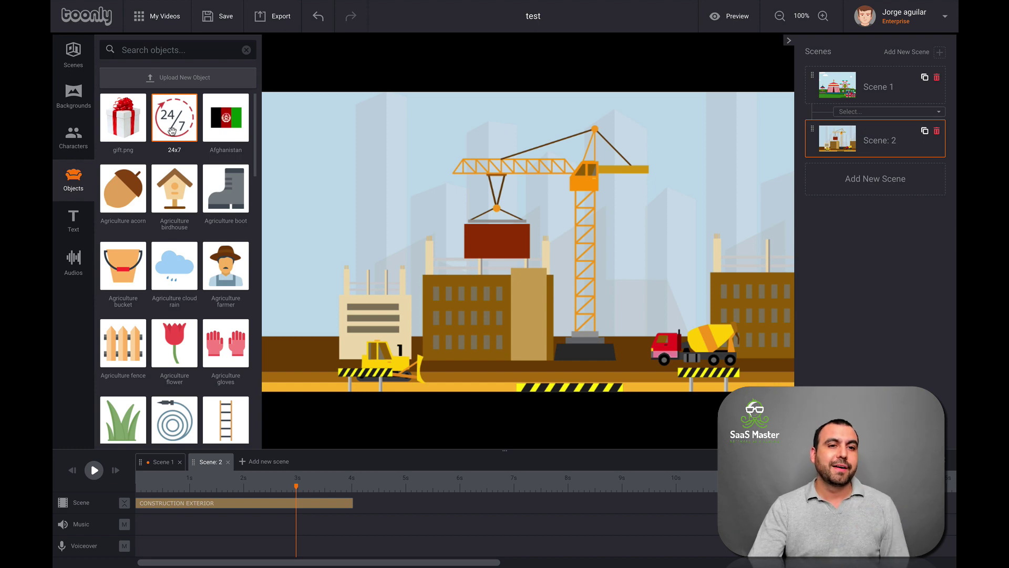
Place the 24x7 object in the upper left, start its clip at 0 s, and preview
drag(172, 130, 400, 155)
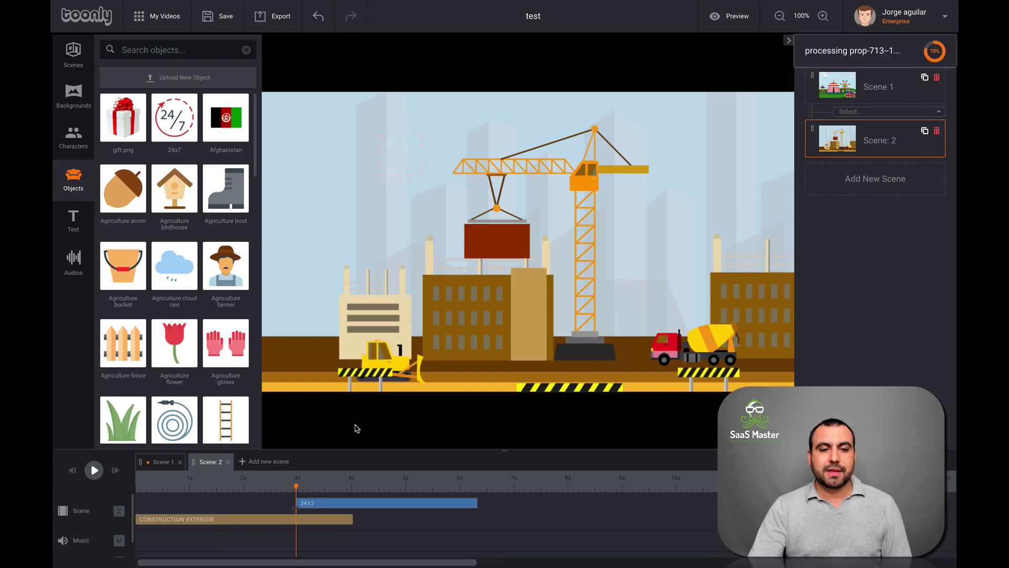
drag(343, 498, 181, 502)
click(140, 482)
key(space)
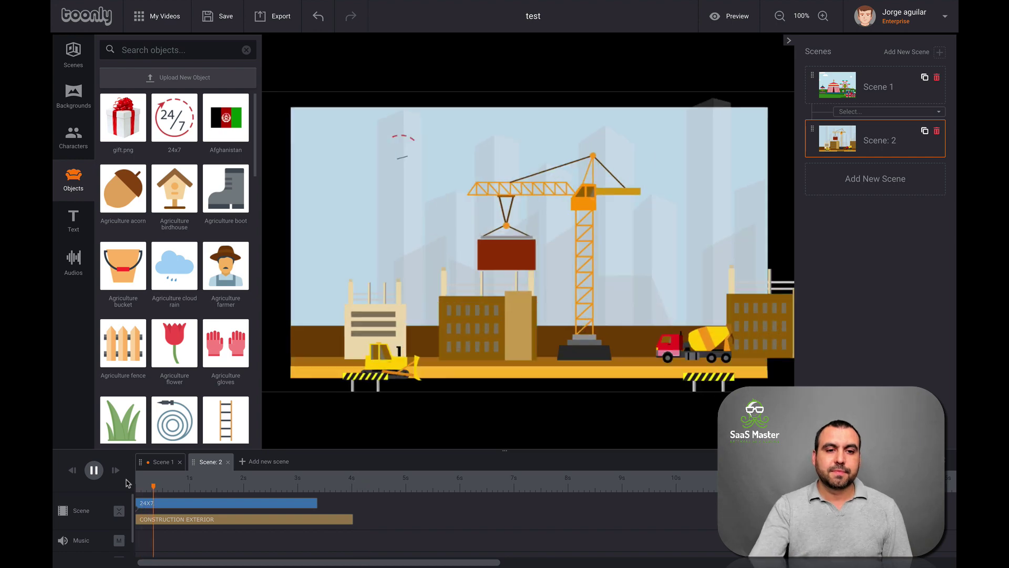
key(space)
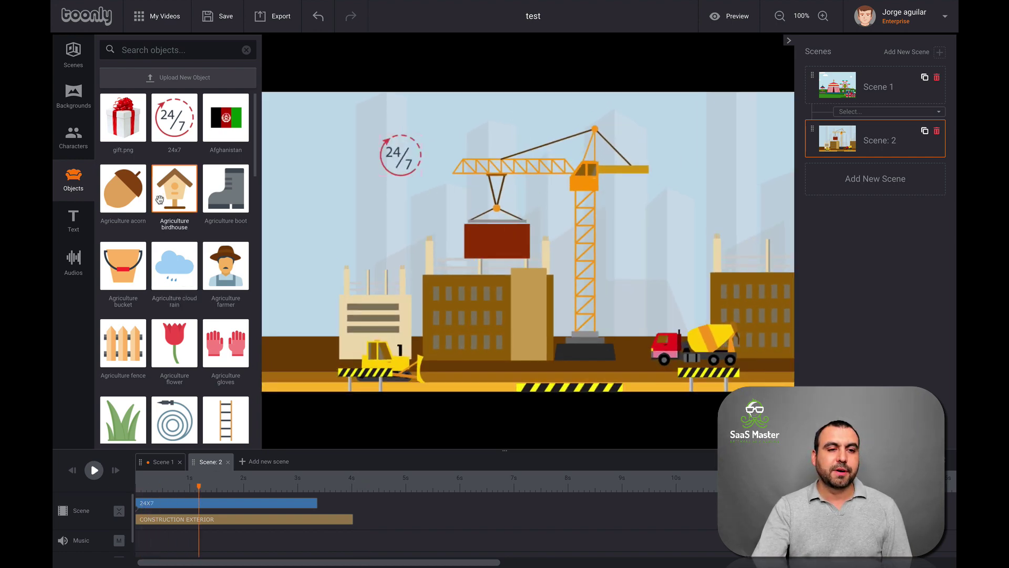
Browse the Text animation styles, then switch to the Audios library
click(74, 220)
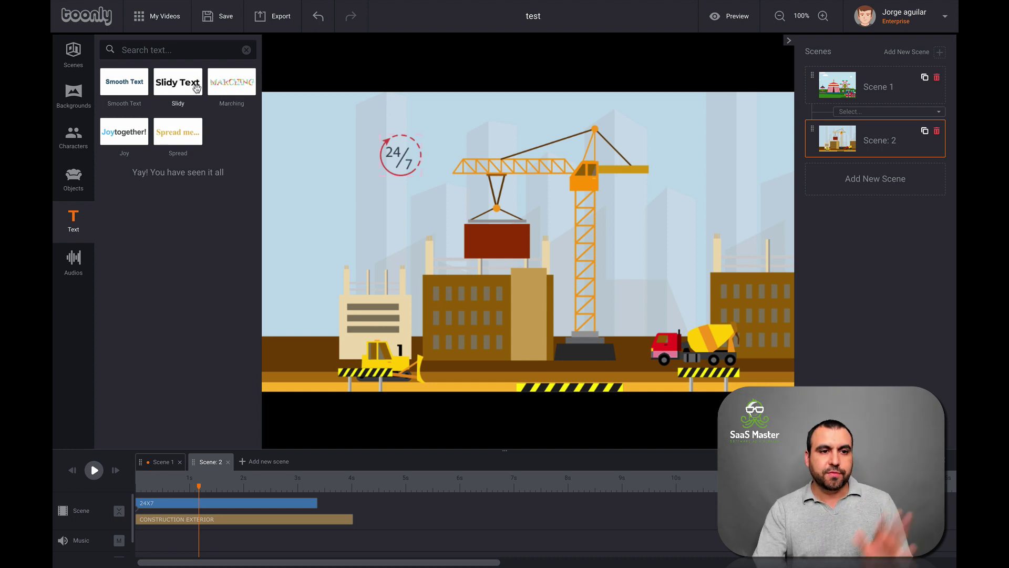
click(73, 262)
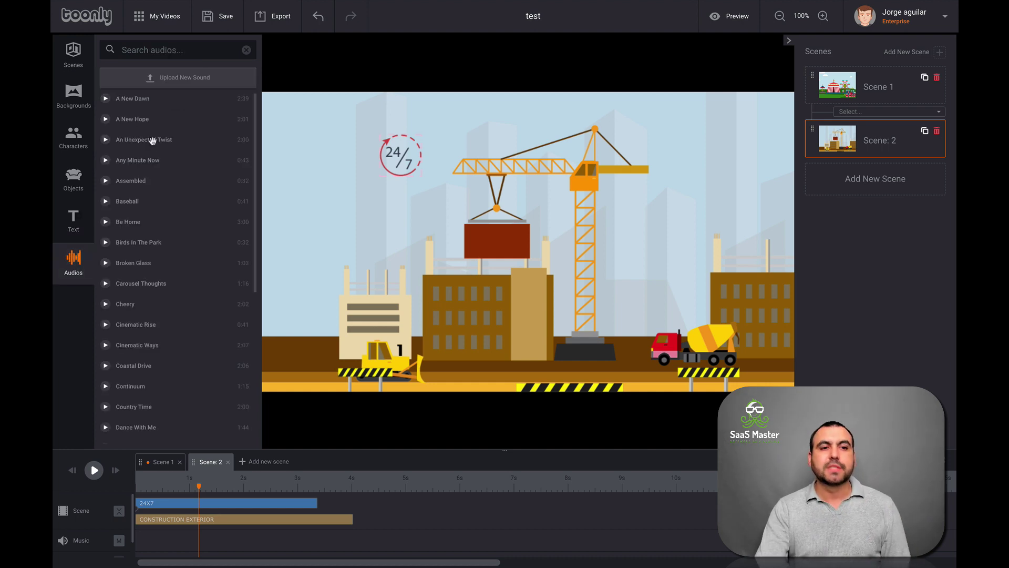
Sample the Dance With Me track in the Audios list
scroll(121, 384, down, 3)
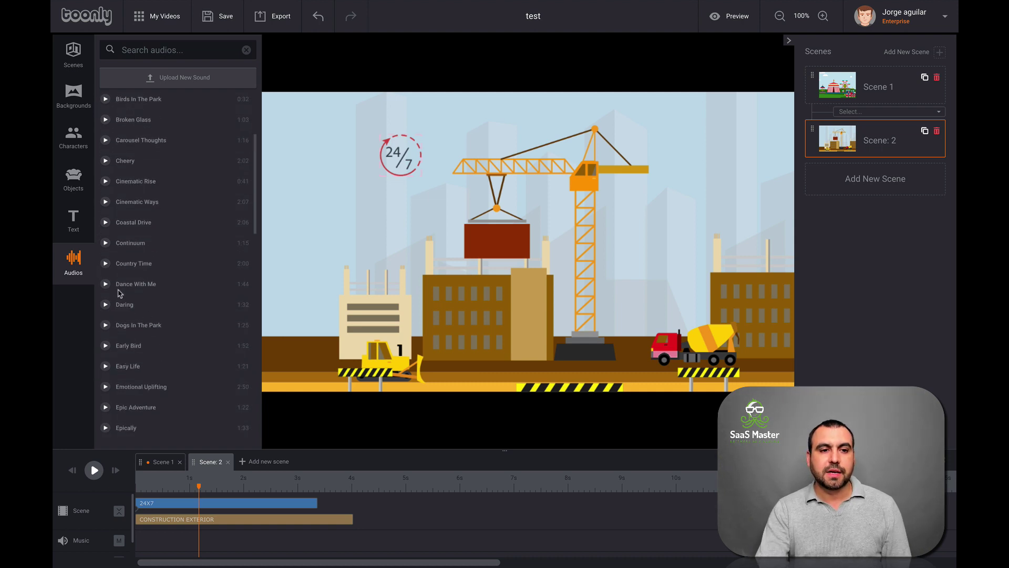
click(106, 284)
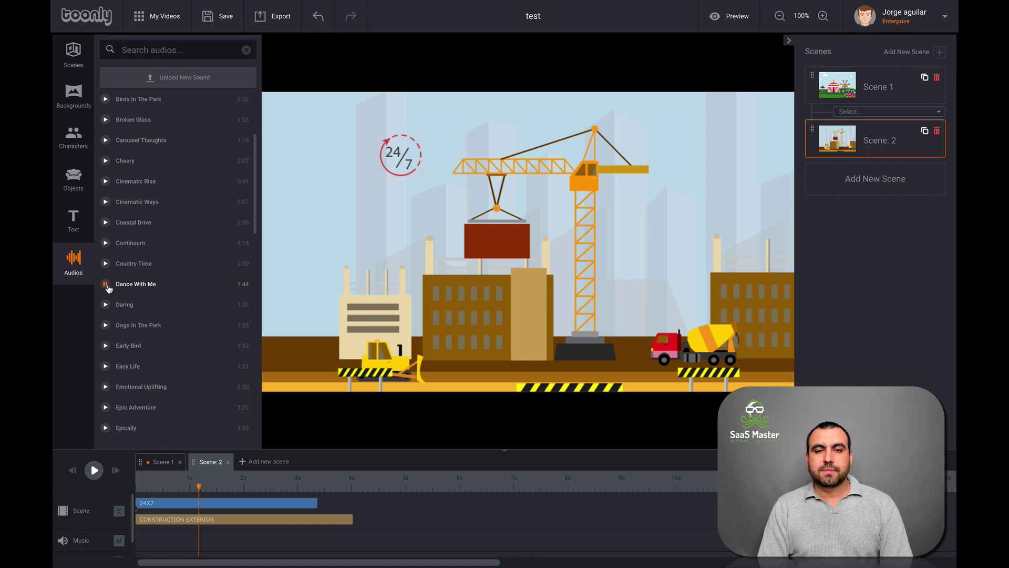
click(106, 286)
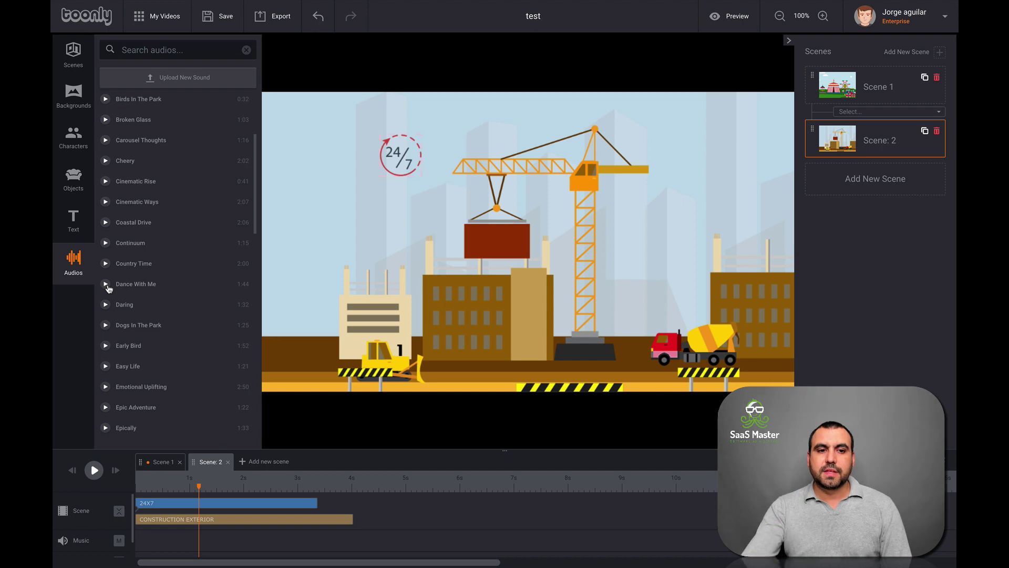
Add Dance With Me as Scene 2's music and preview the scene with it
drag(151, 285, 452, 304)
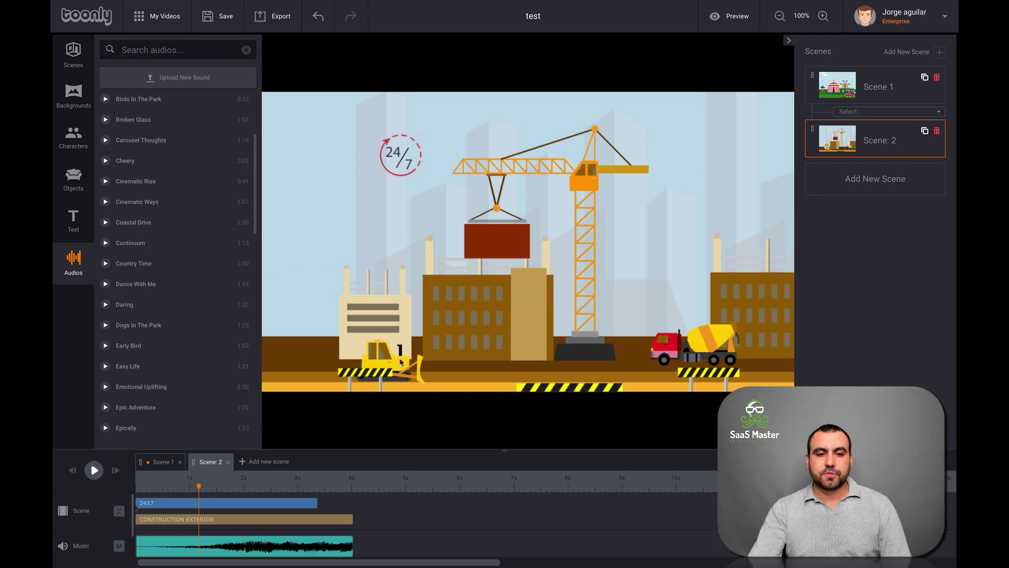
click(197, 487)
key(space)
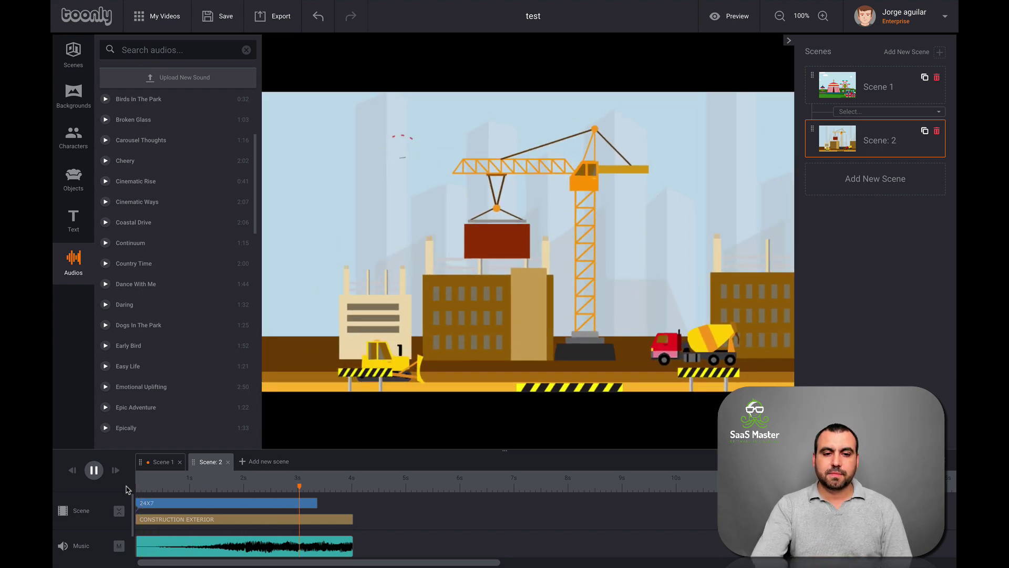
key(space)
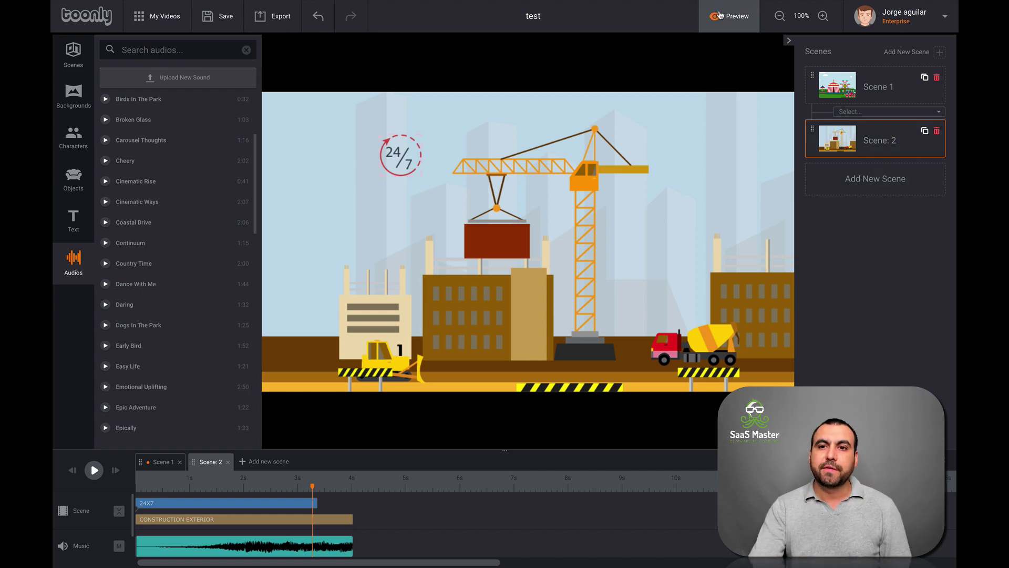
click(739, 20)
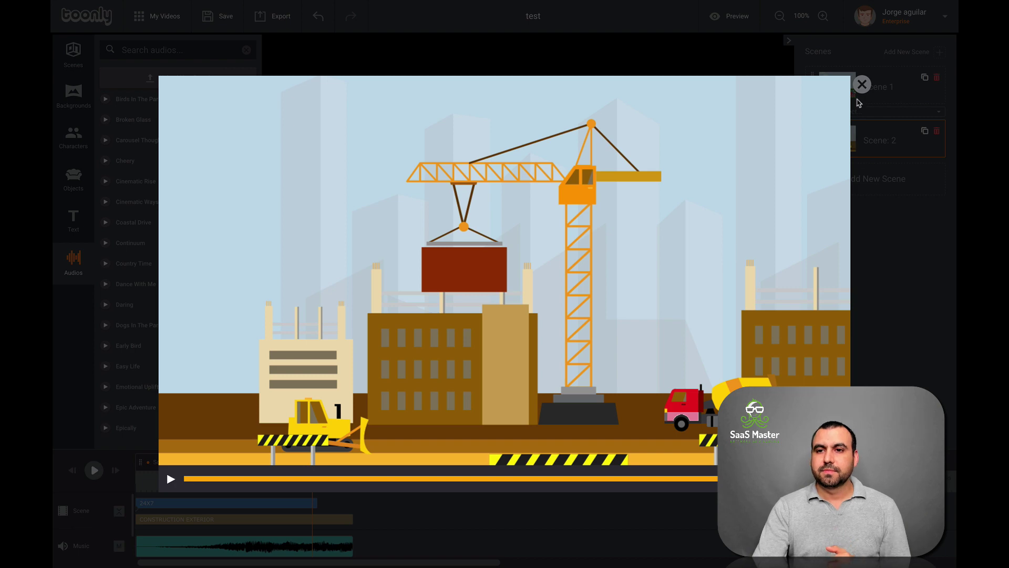
click(862, 84)
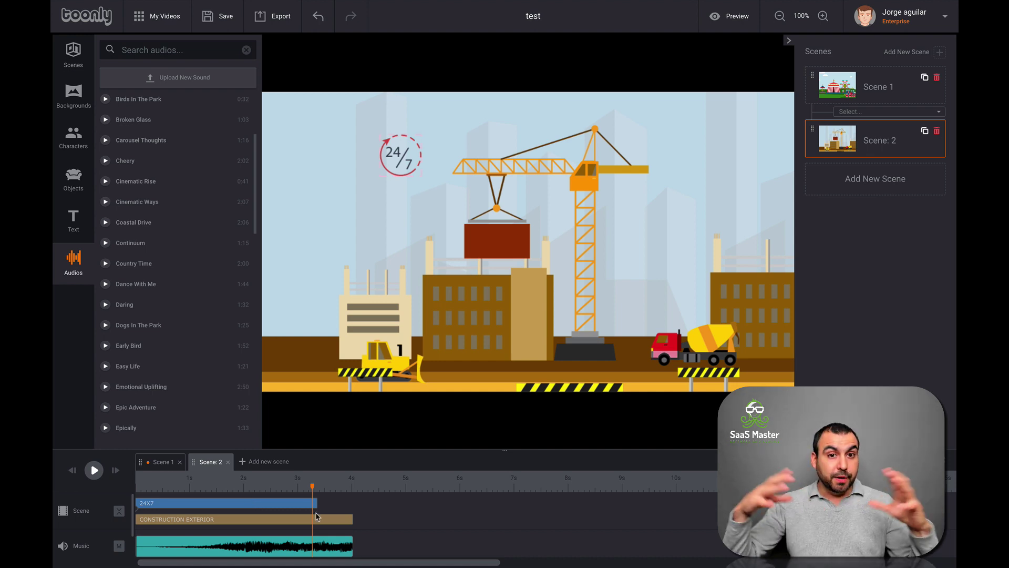
Collapse the Scene row into one summary block, then expand it back into separate clips
click(119, 512)
click(119, 513)
click(118, 513)
click(119, 514)
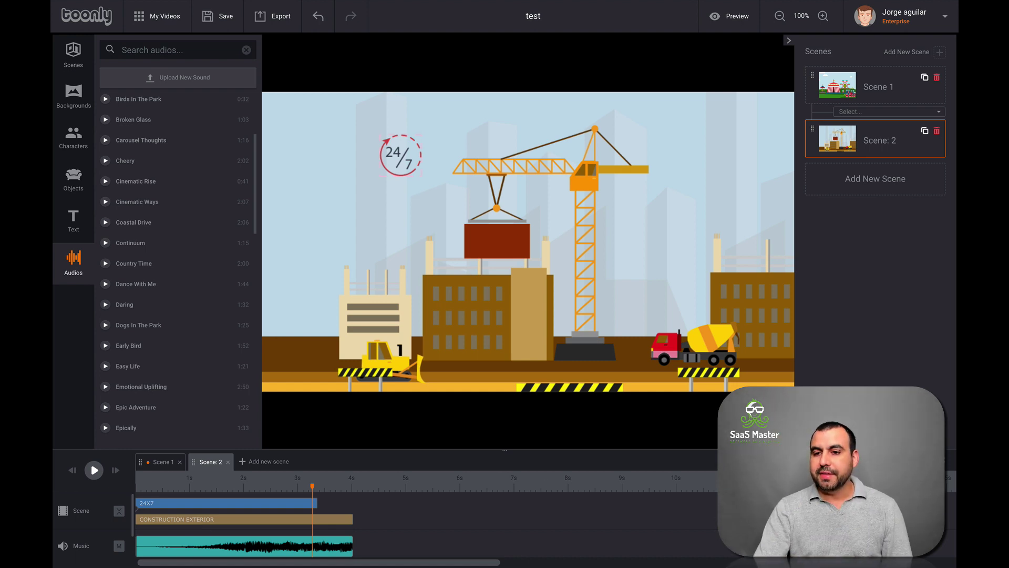
Zoom into the timeline until the 24X7, Construction Exterior and music clips show in detail
scroll(368, 520, up, 5)
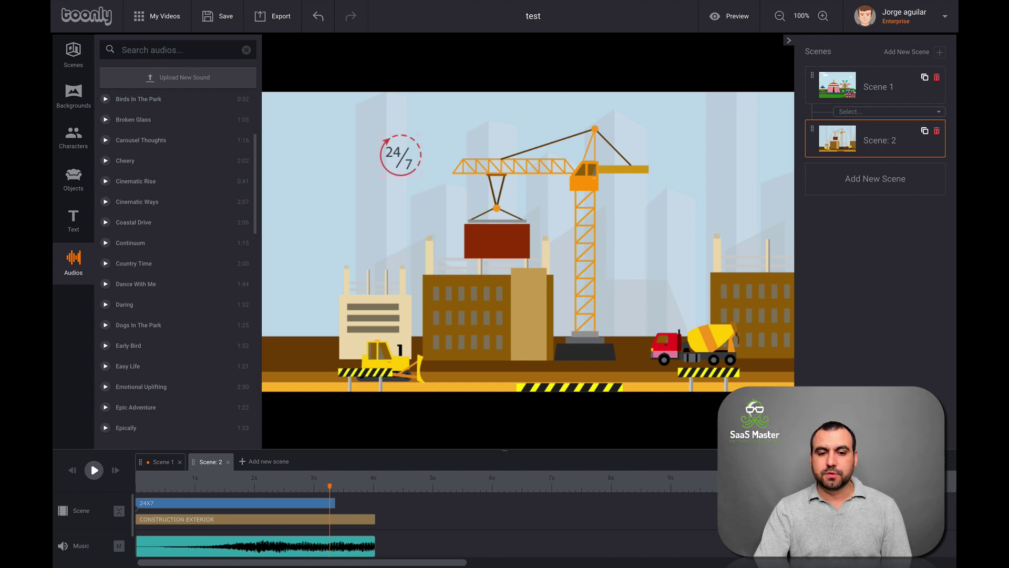
scroll(368, 520, up, 5)
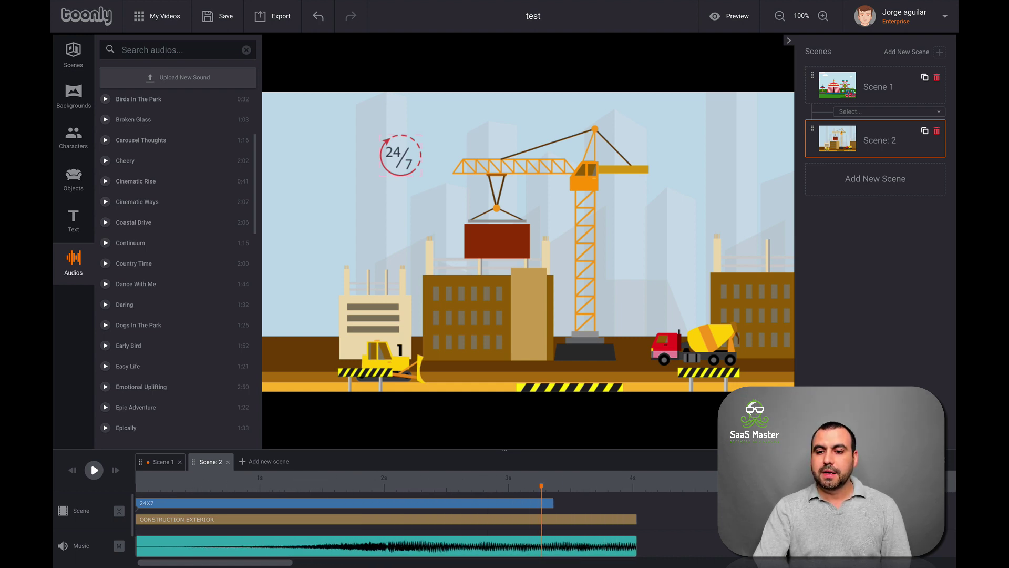
scroll(368, 521, up, 1)
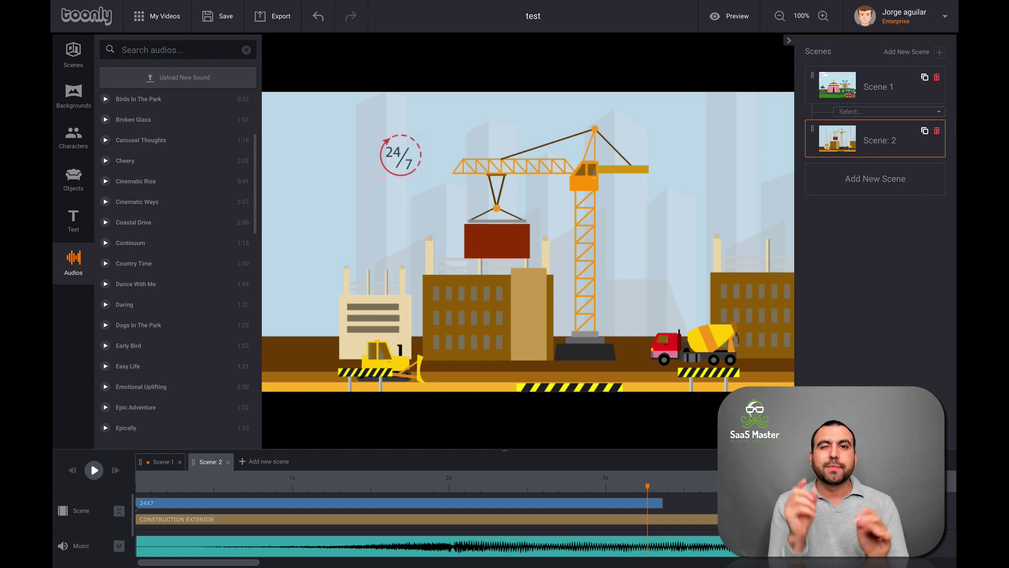
scroll(368, 521, up, 1)
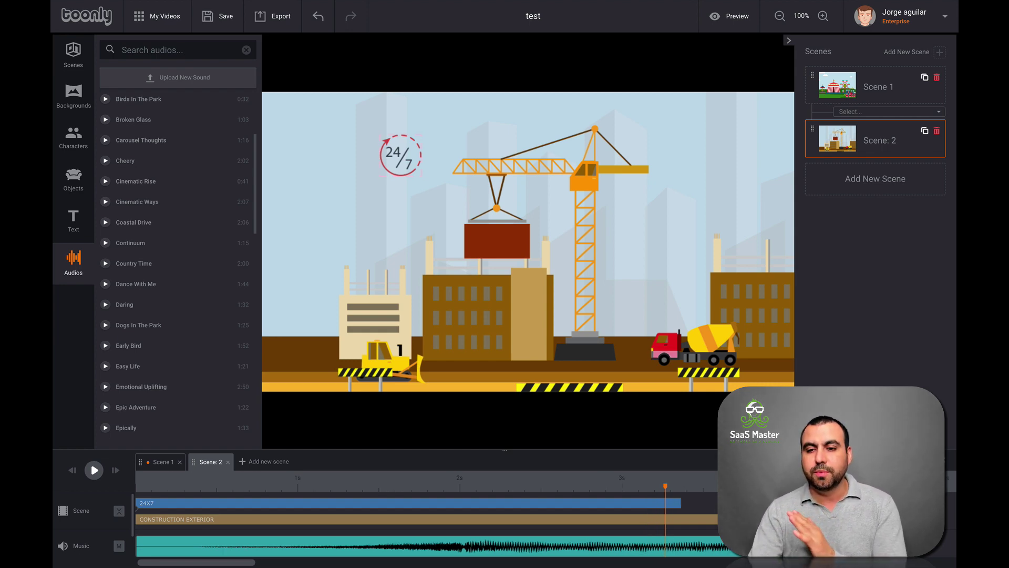